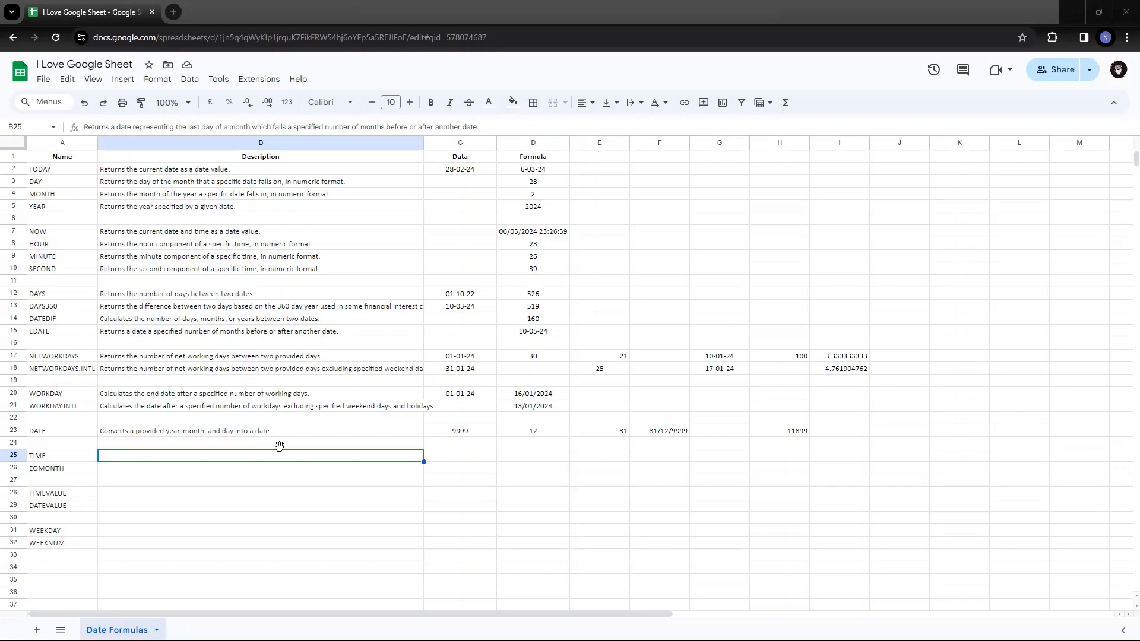
- Copy the DATE description's formatting onto cell B25 and paste the copied description text there
click(295, 432)
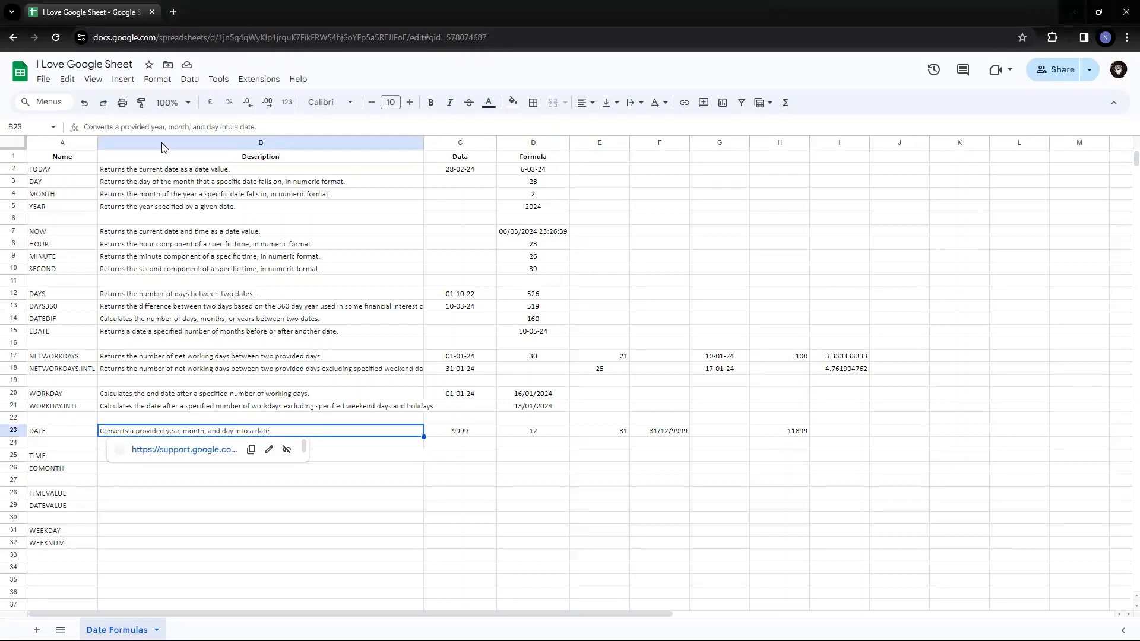
click(141, 103)
click(181, 460)
key(ctrl+v)
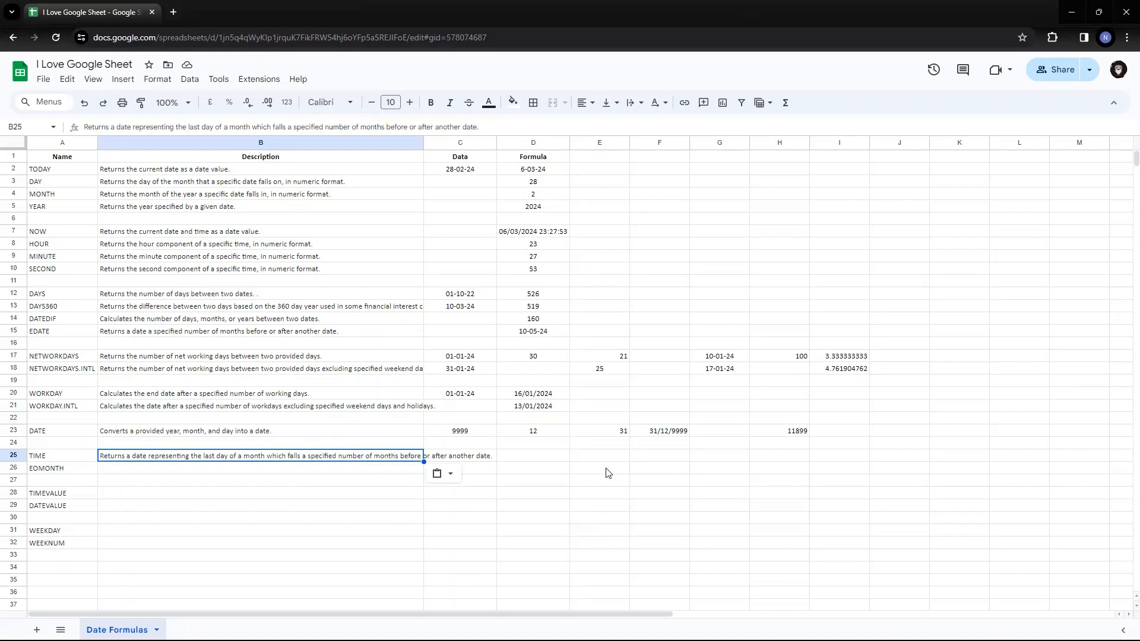
click(474, 460)
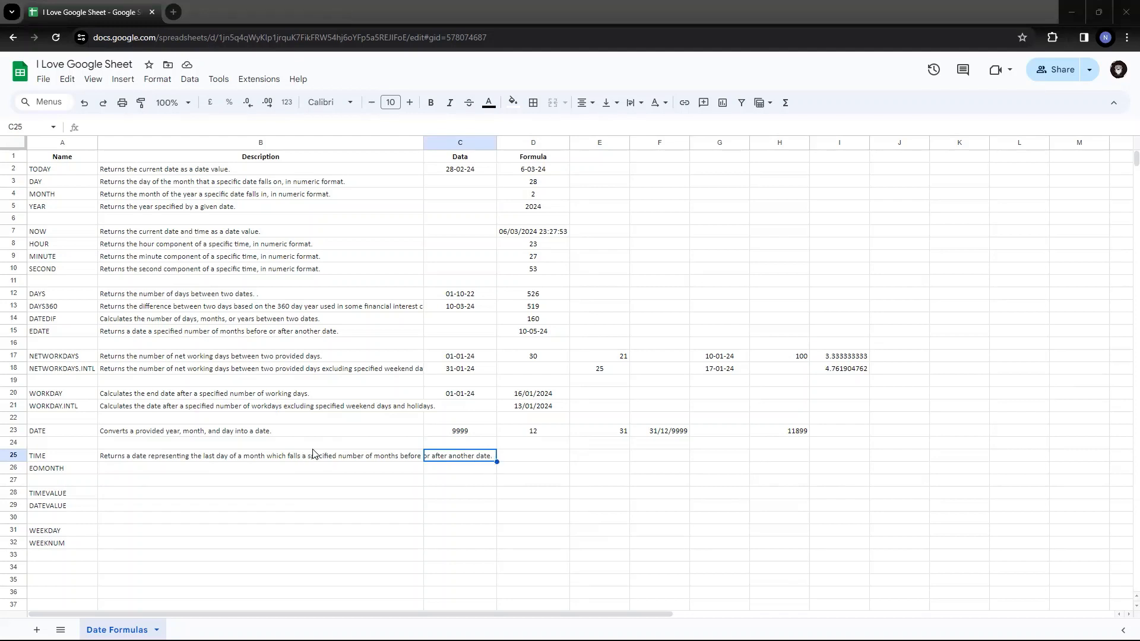
click(340, 456)
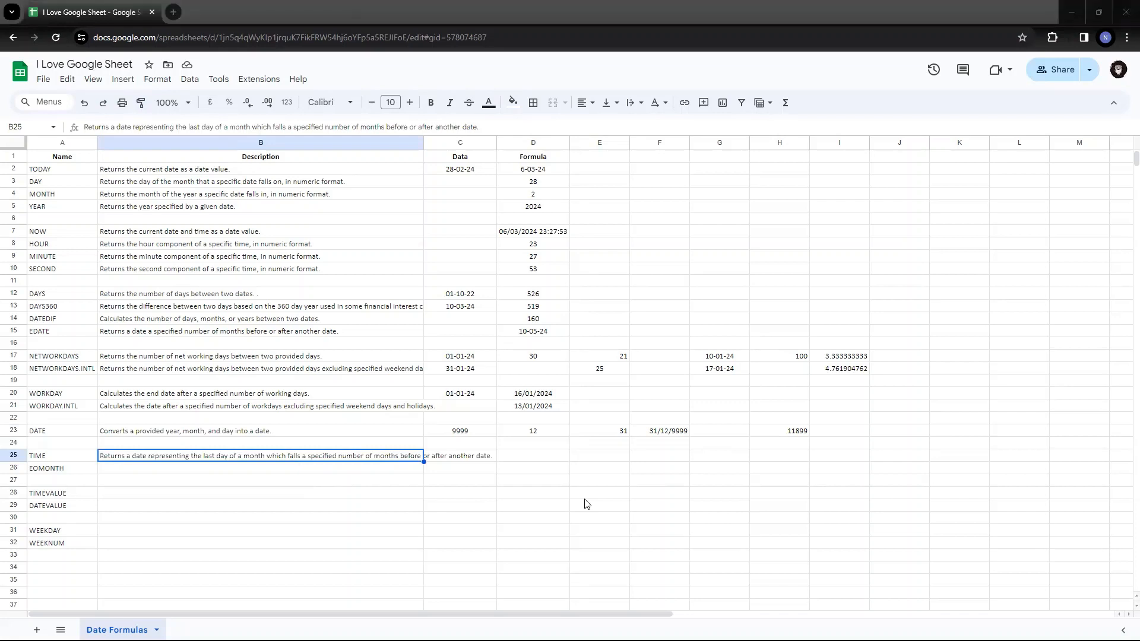
- Enter the hour, minute and second values 11, 40 and 30 in cells C25, C26 and C27
click(464, 461)
text(11)
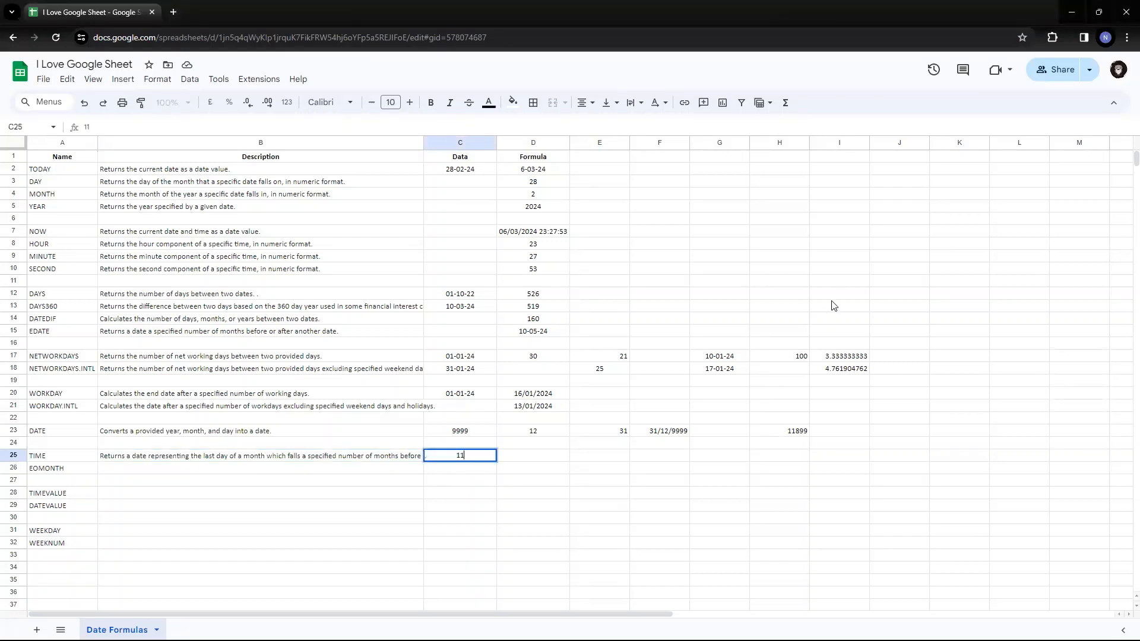
key(Return)
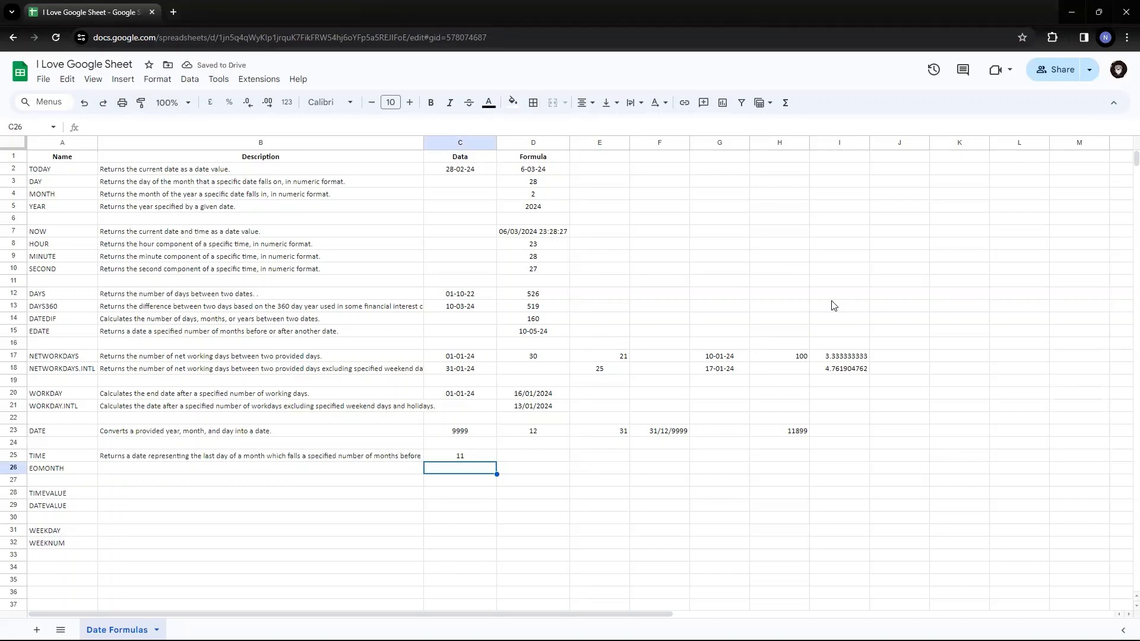
text(40)
key(Return)
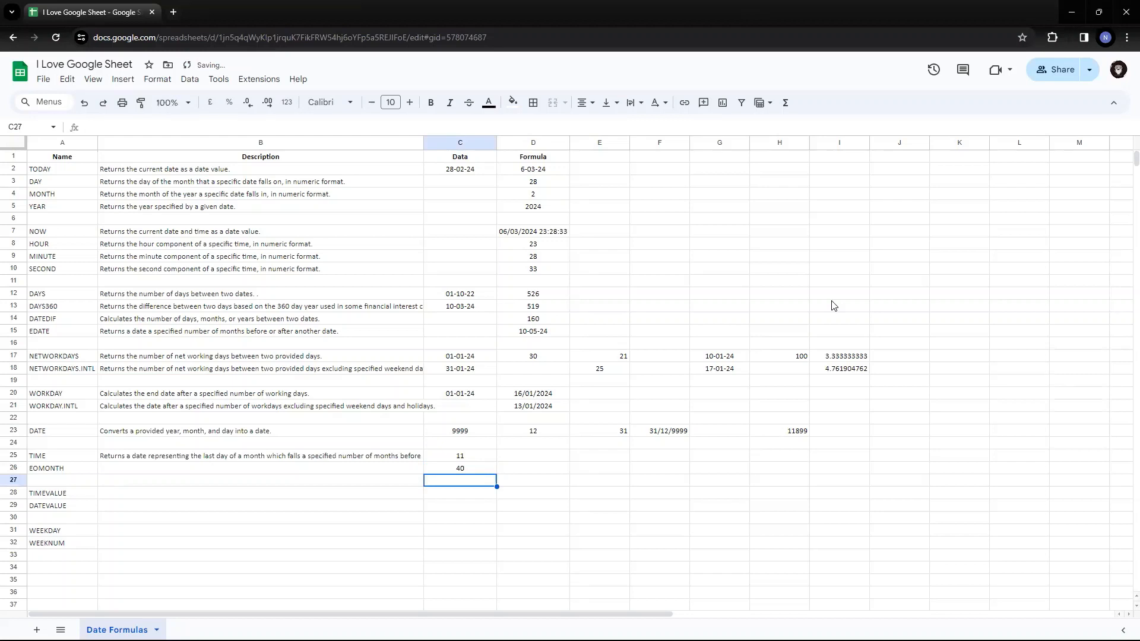
text(30)
key(Return)
- Enter the formula =time(C25,C26,C27) in cell D25 to build a time from the hour, minute and second cells
key(Up)
key(Up)
key(Up)
key(Right)
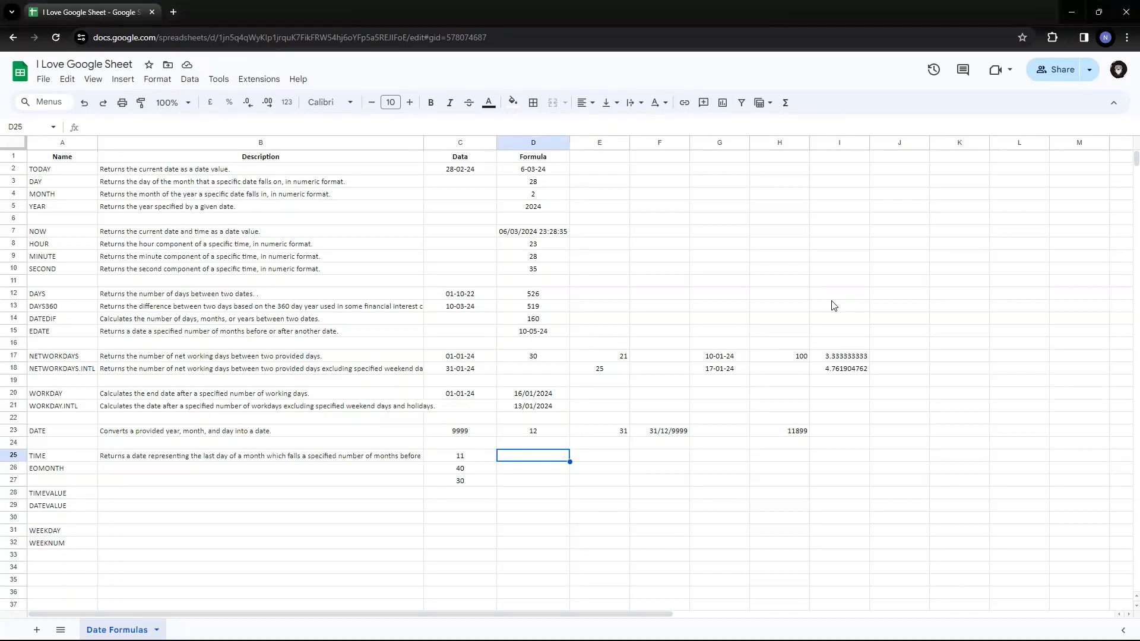
text(=time)
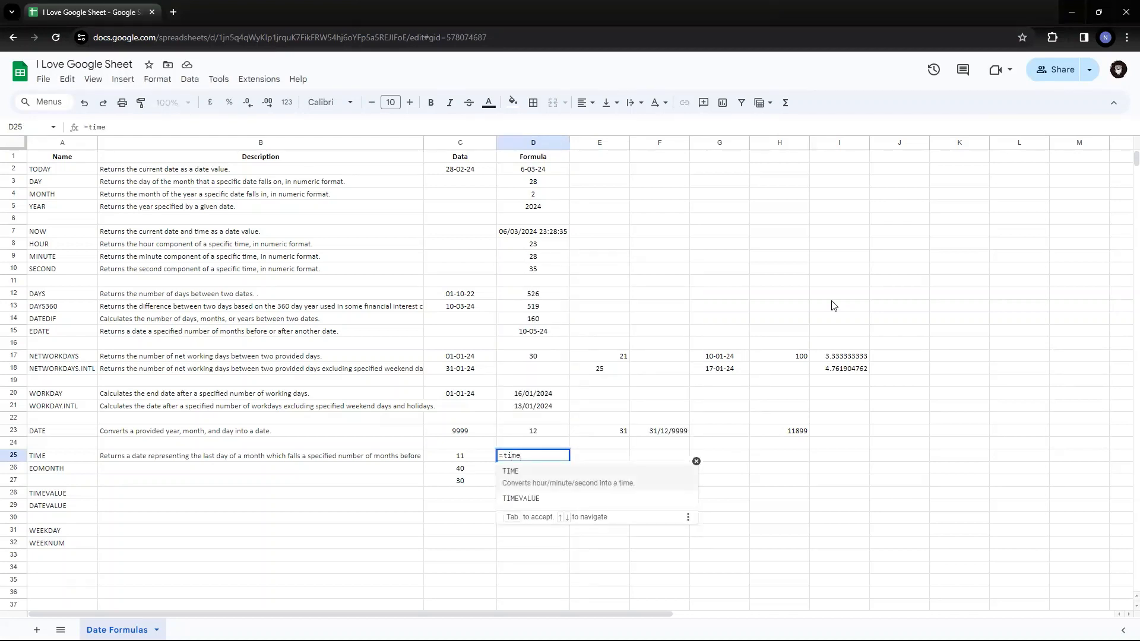
text(()
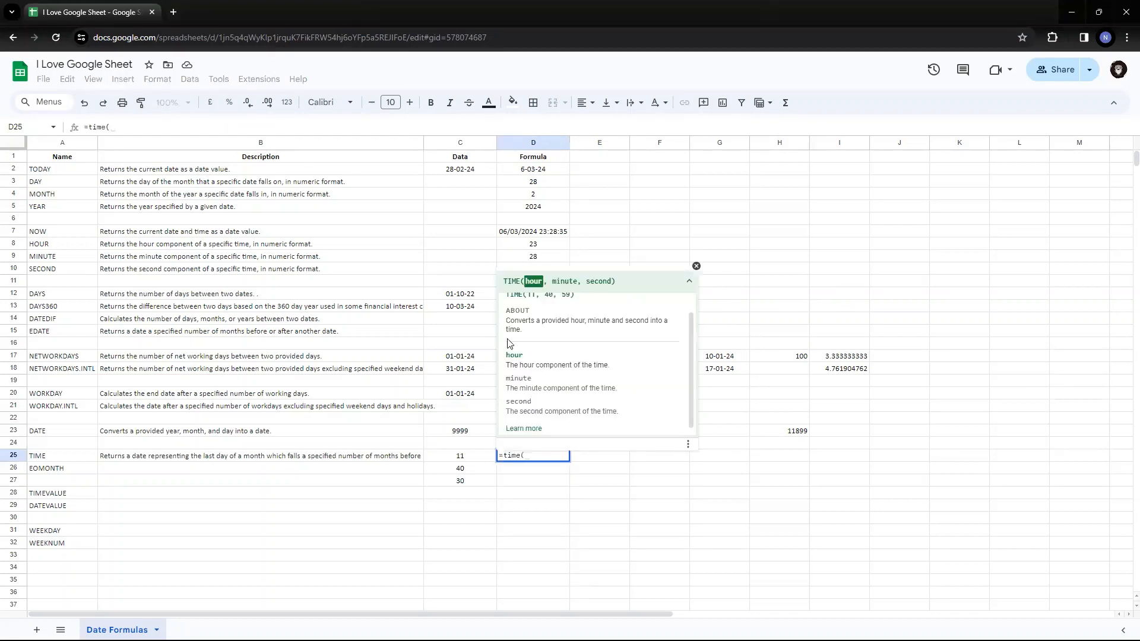
click(468, 459)
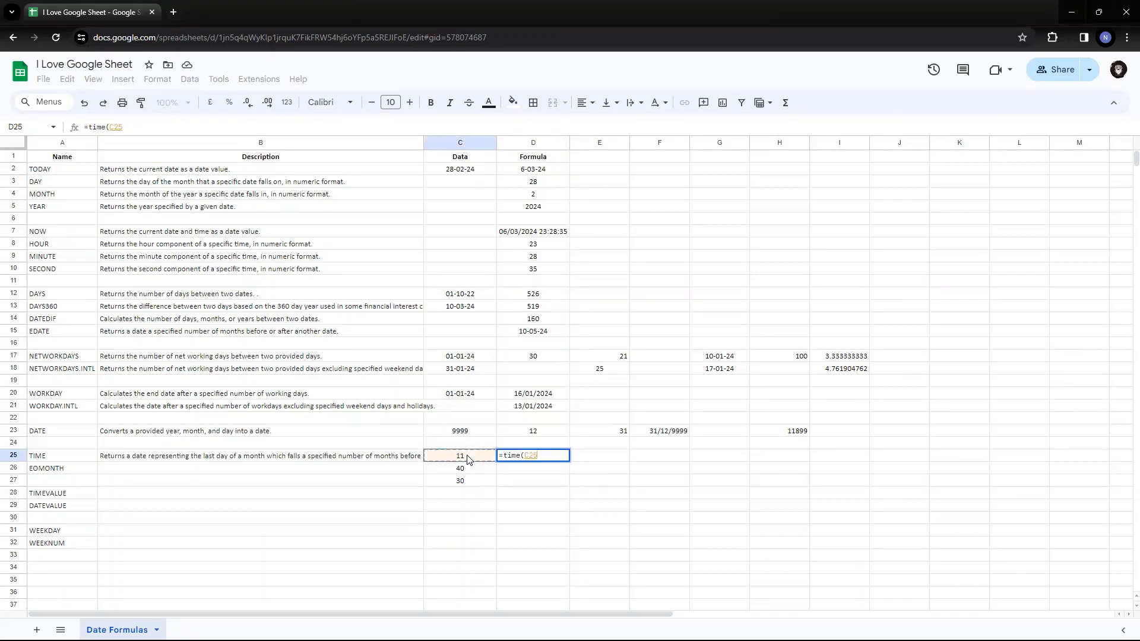
text(,)
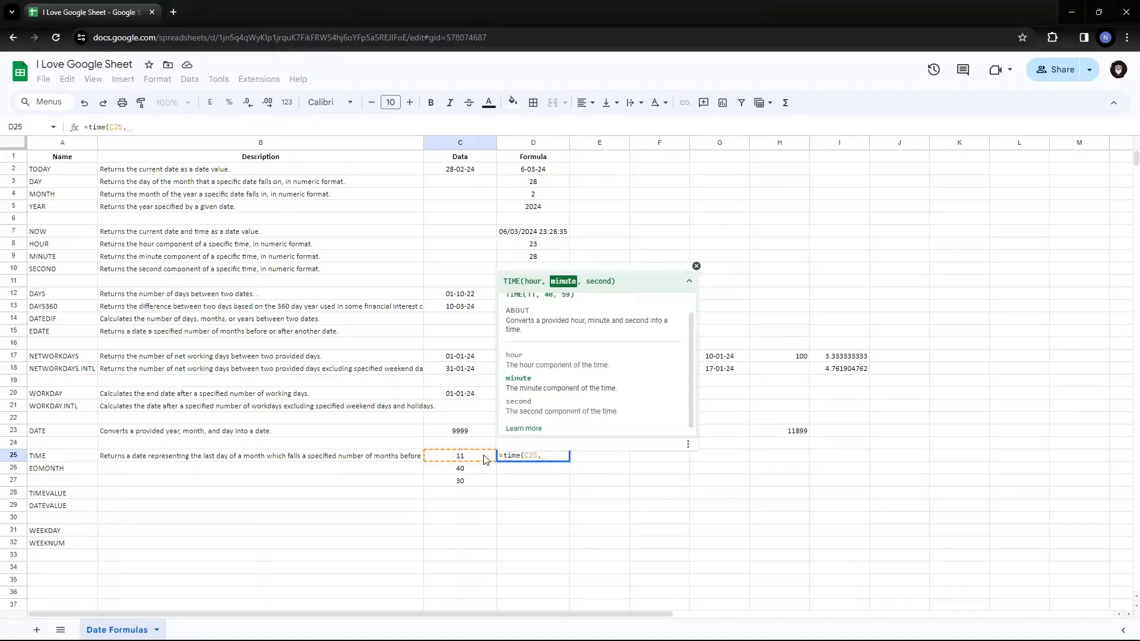
click(462, 469)
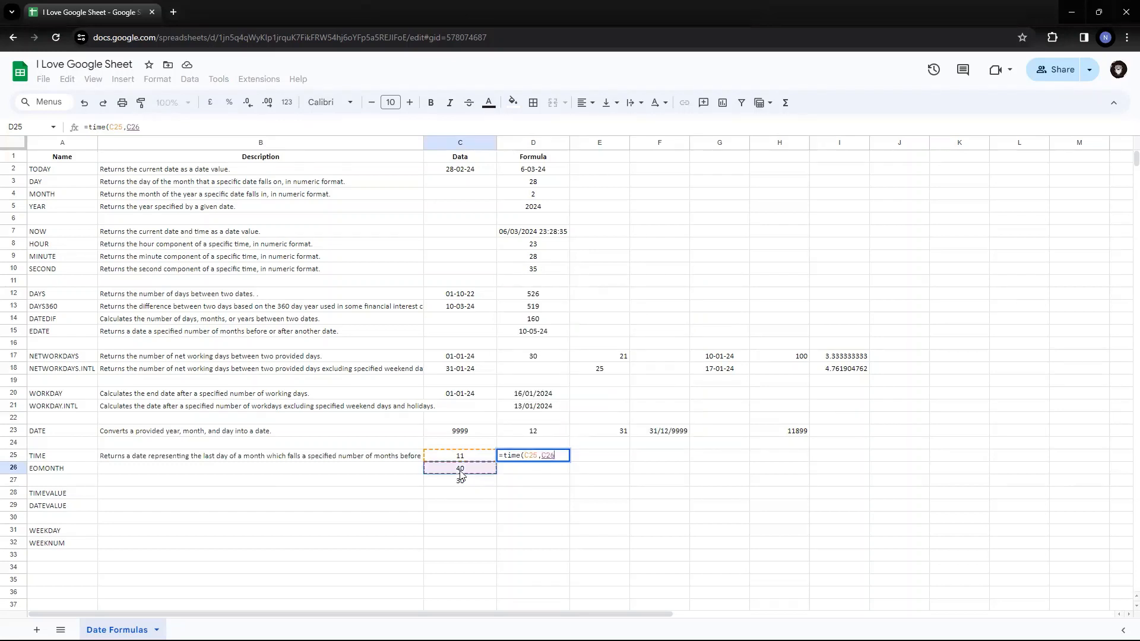
text(,)
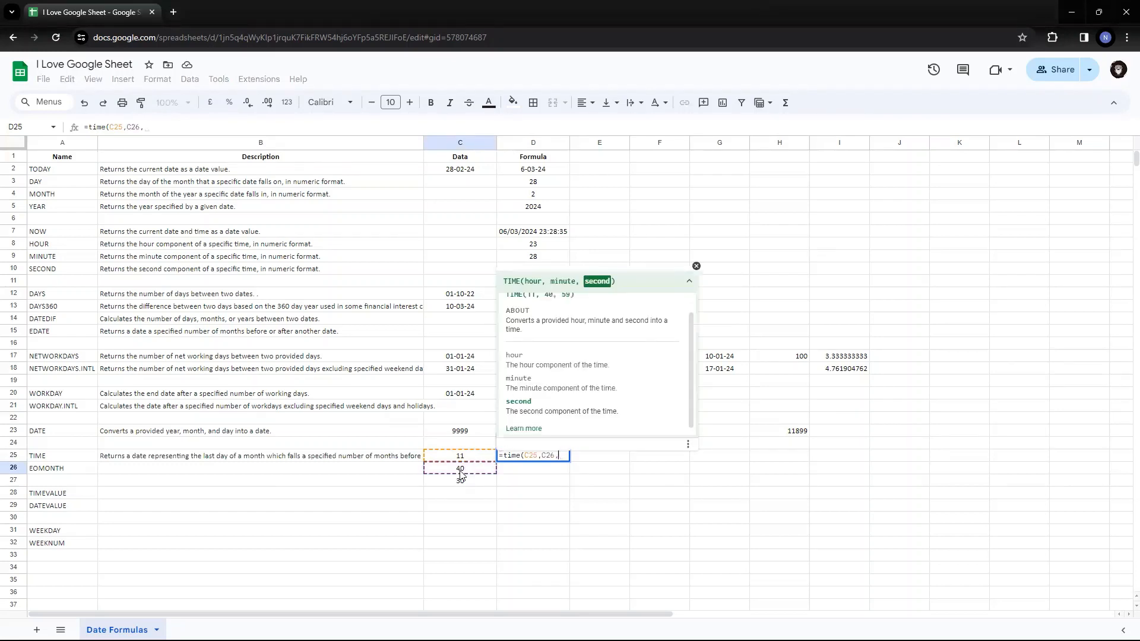
click(464, 487)
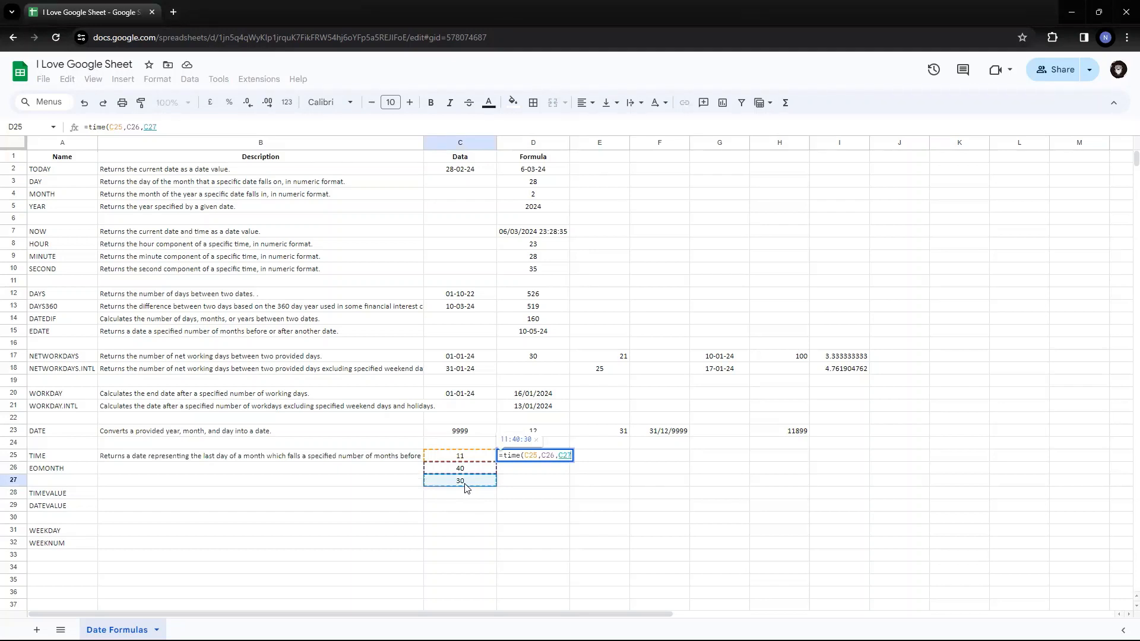
text())
key(Return)
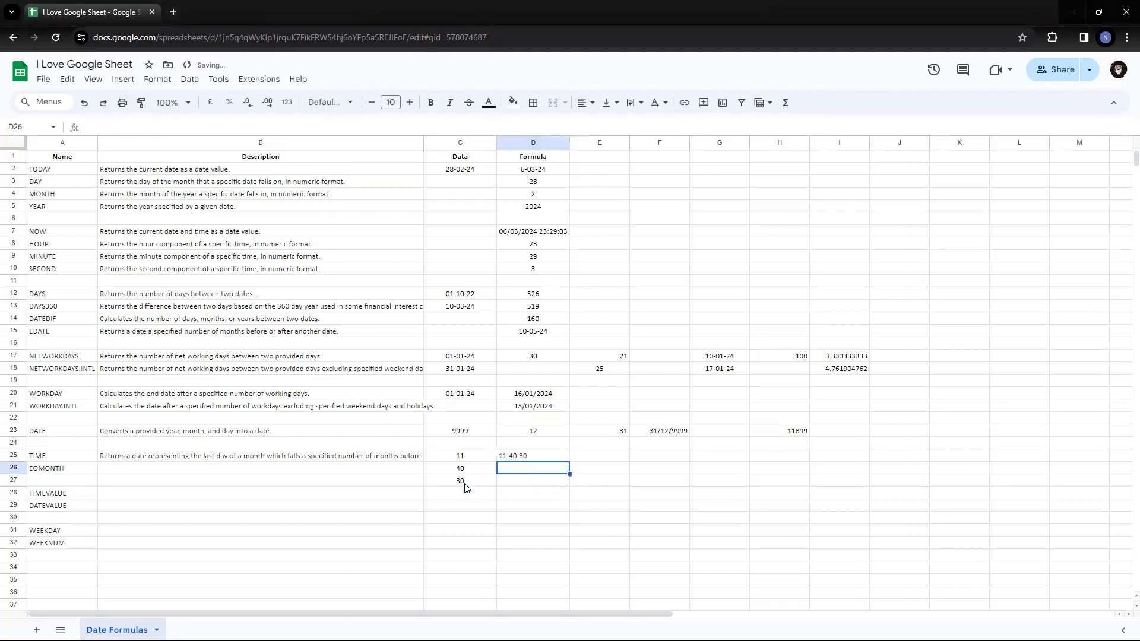
- Examine the TIME formula in D25 together with its input cells C25:C27
key(Up)
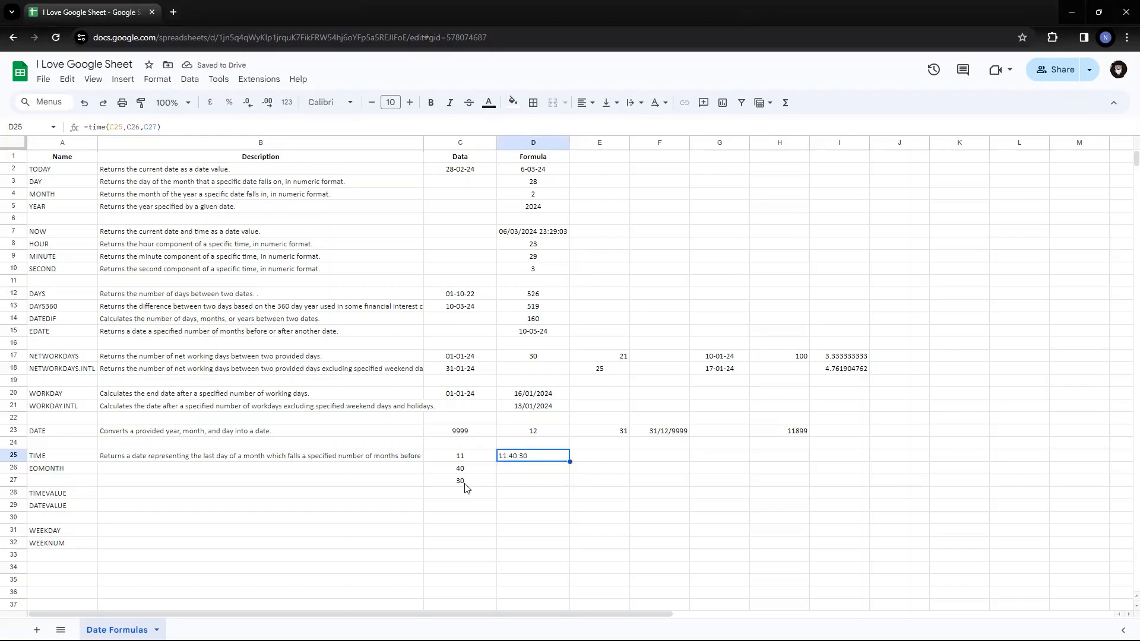
key(Left)
key(shift+Down)
key(shift+Down)
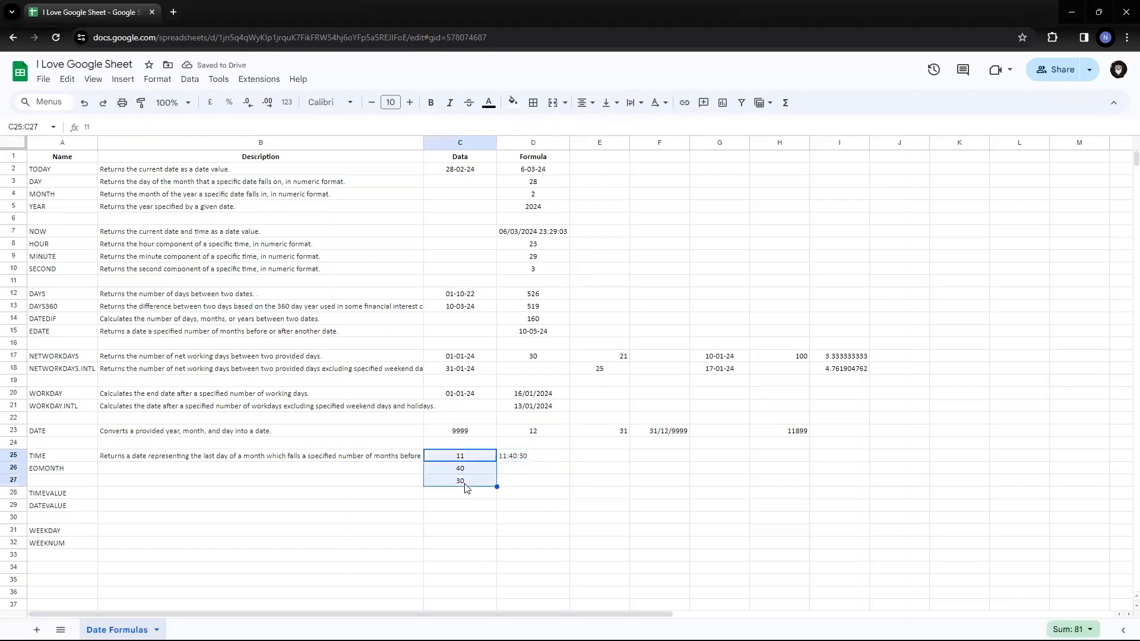
key(Right)
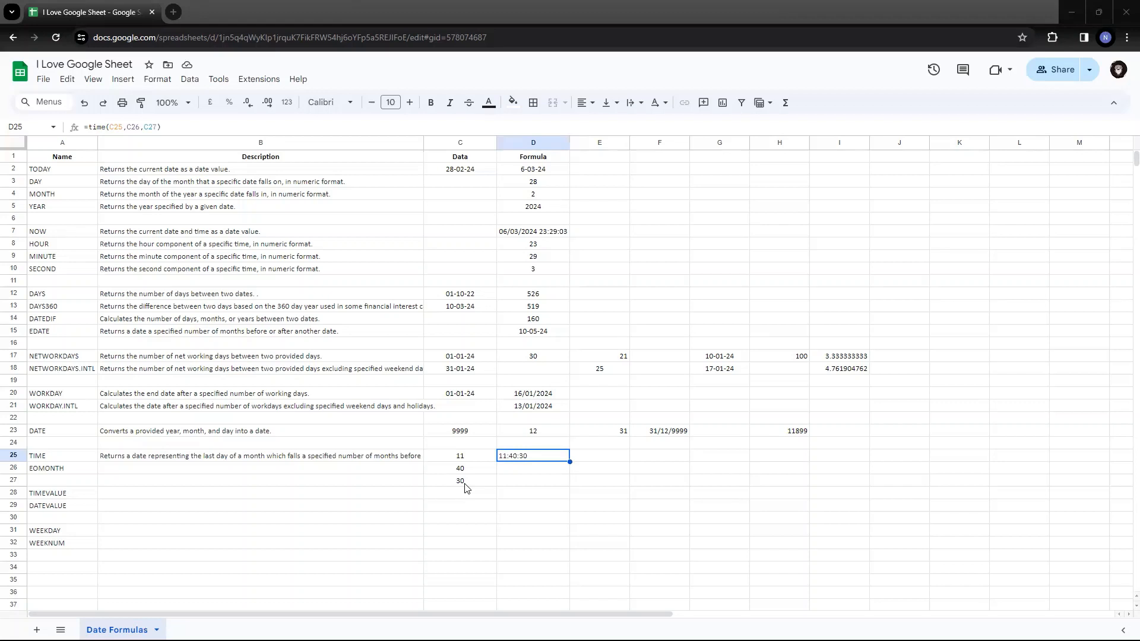
- Try storing the hour in C25 as the text value '11 to test the TIME formula
key(Left)
key(Return)
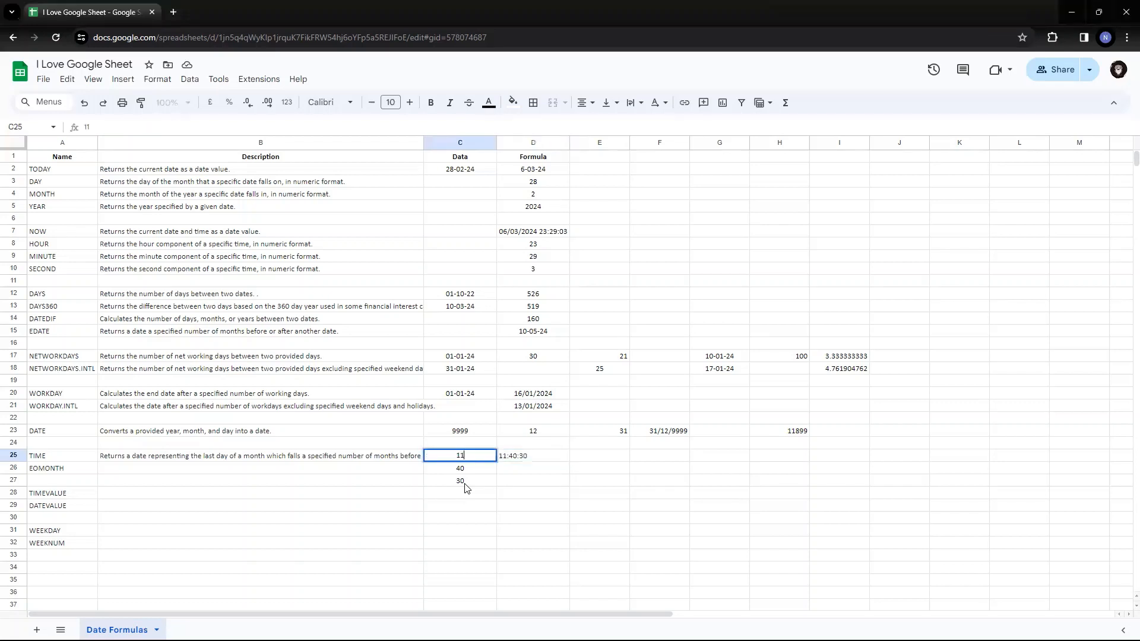
key(Return)
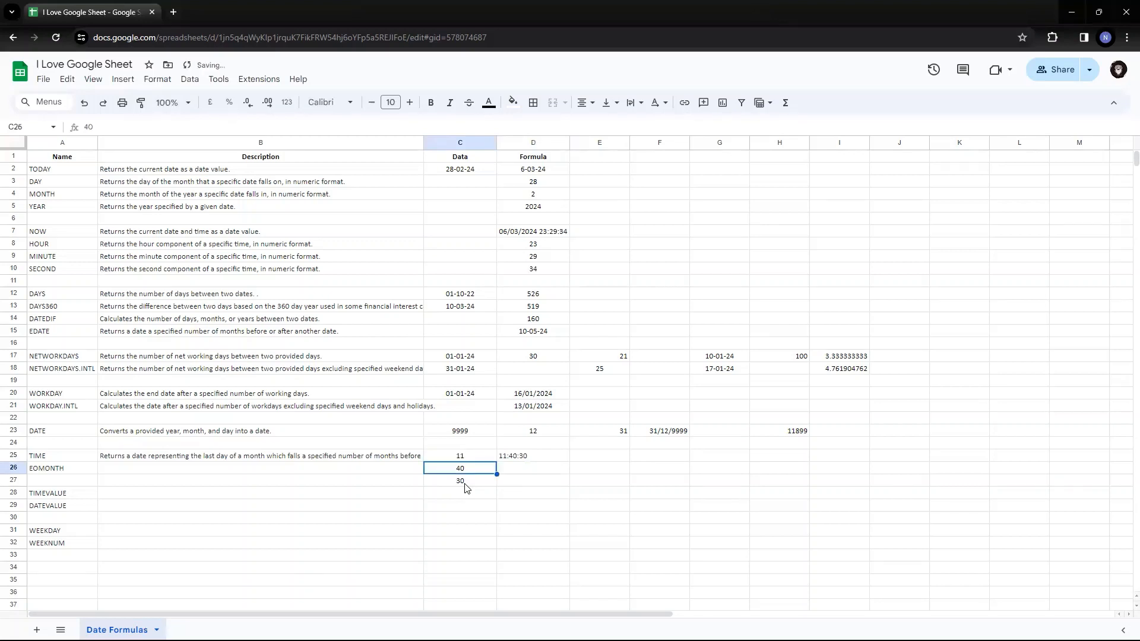
key(Up)
key(Return)
key(Escape)
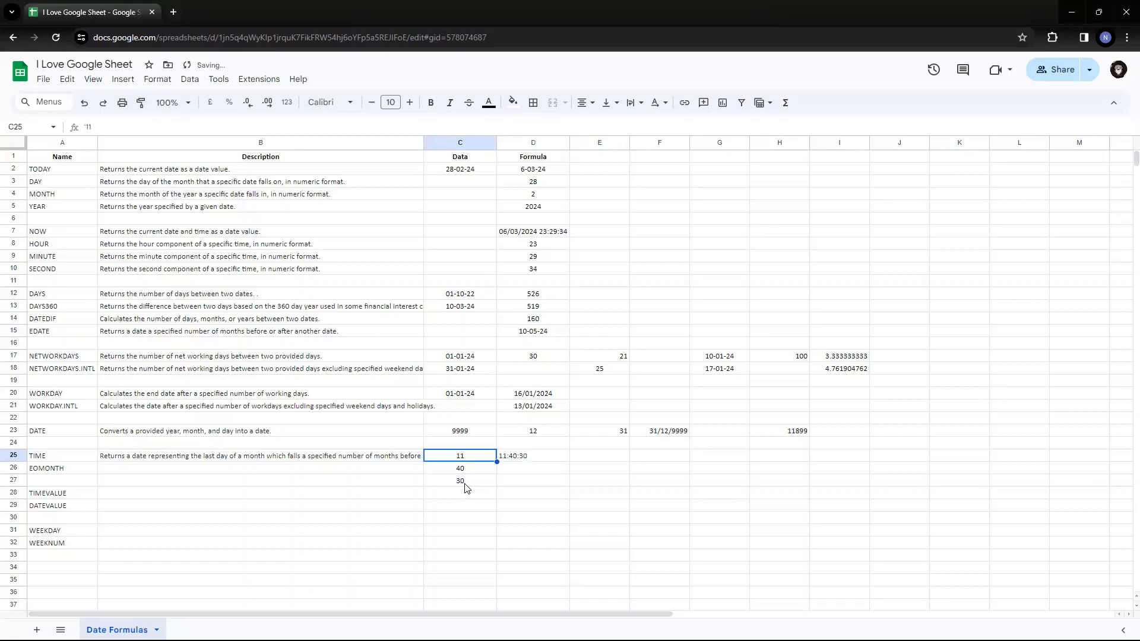
- Test the TIME formula with a non-numeric hour by entering the word Elvelen in C25
text(Elvelen)
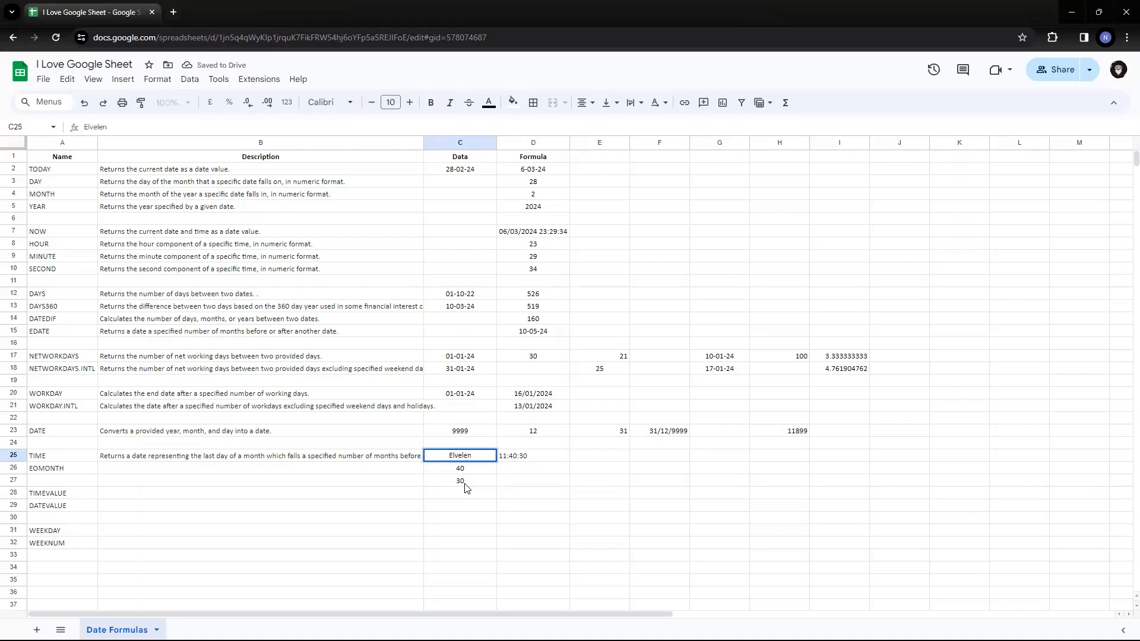
key(Return)
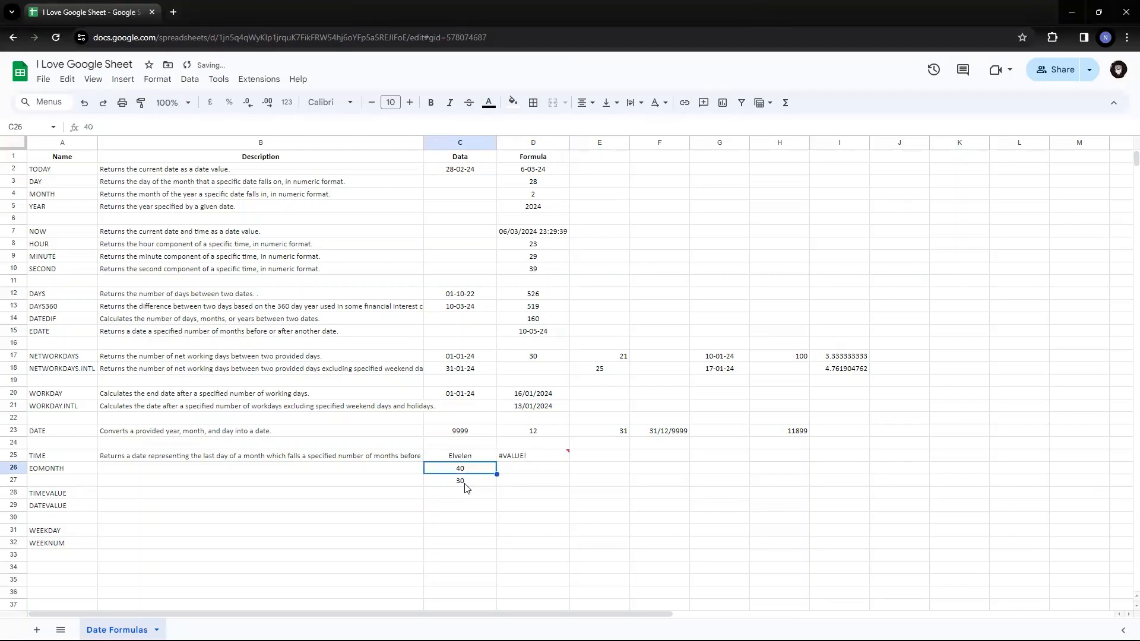
key(Up)
key(Right)
key(Left)
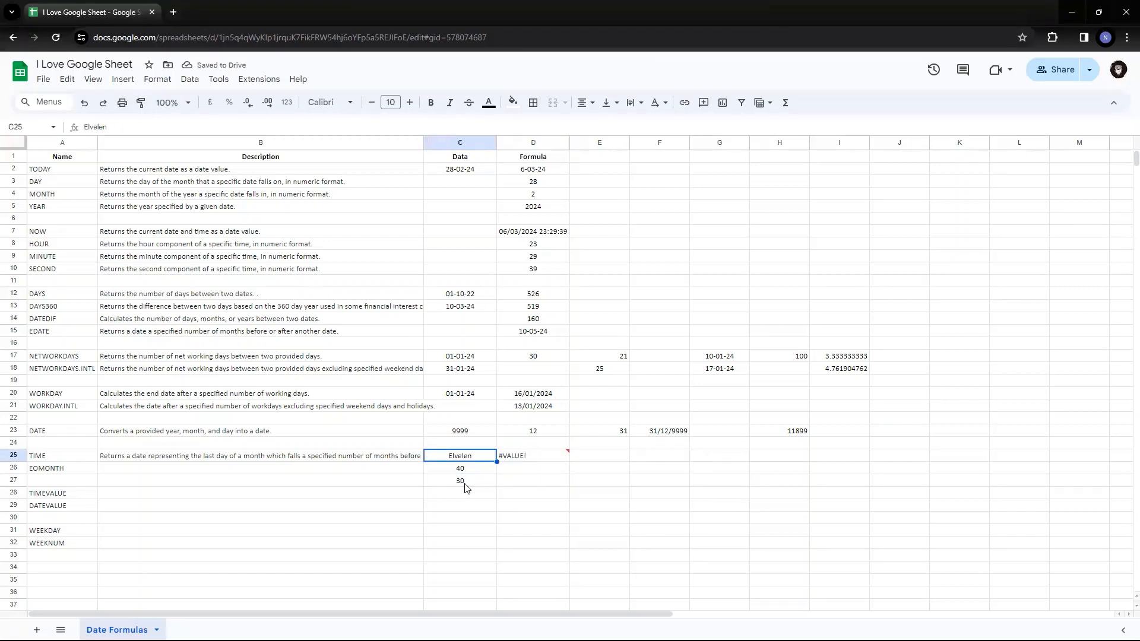
- Replace the word in C25 with the numeric hour 11 and check the TIME formula in D25
text(11)
key(Return)
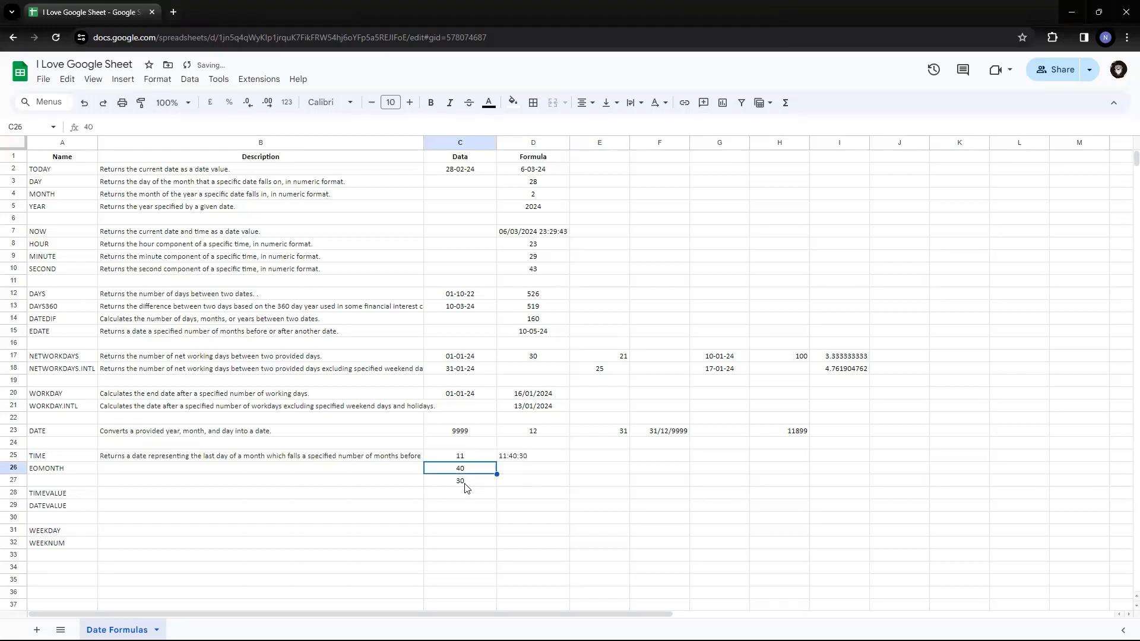
key(Up)
key(Right)
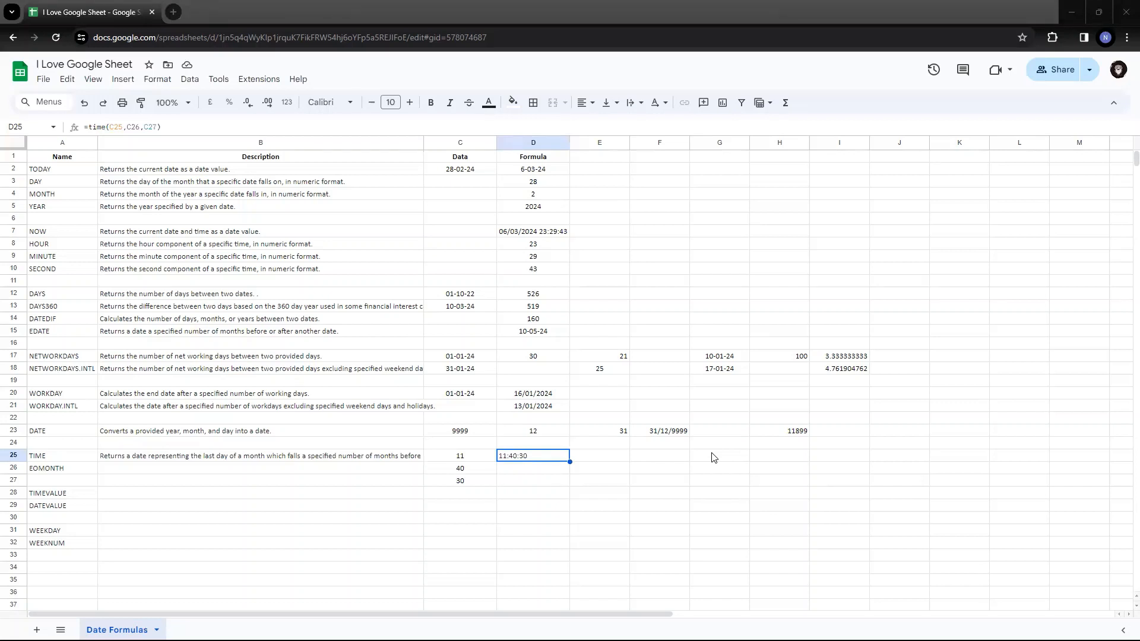
- Test the TIME formula with an hour beyond 24 by setting C25 to 25
click(473, 461)
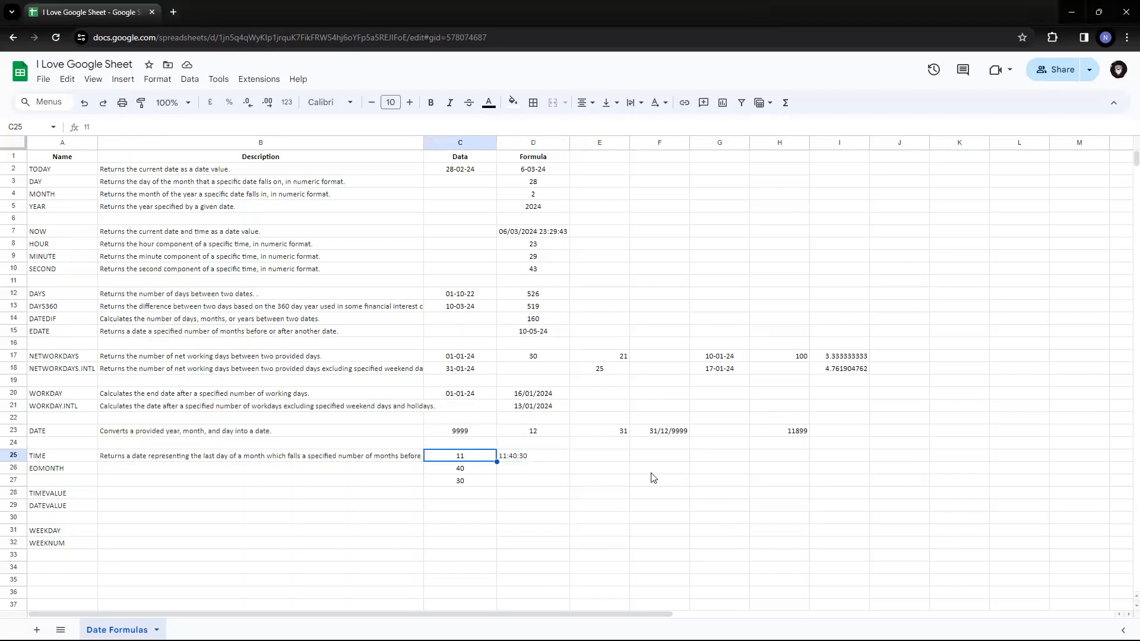
text(25)
key(Return)
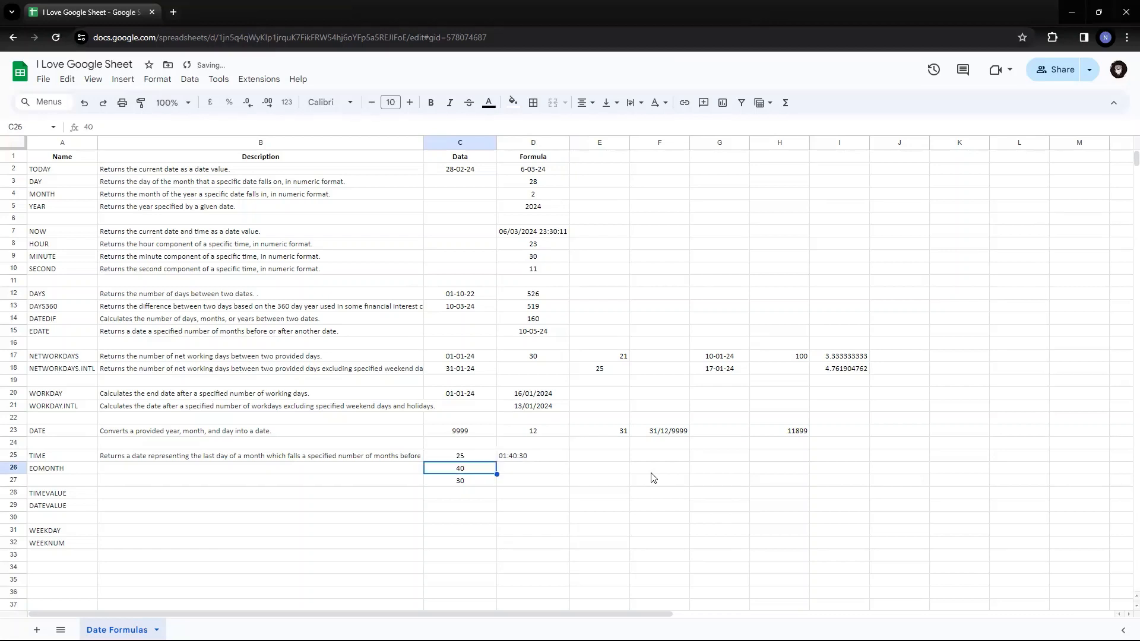
key(Up)
key(Right)
key(Left)
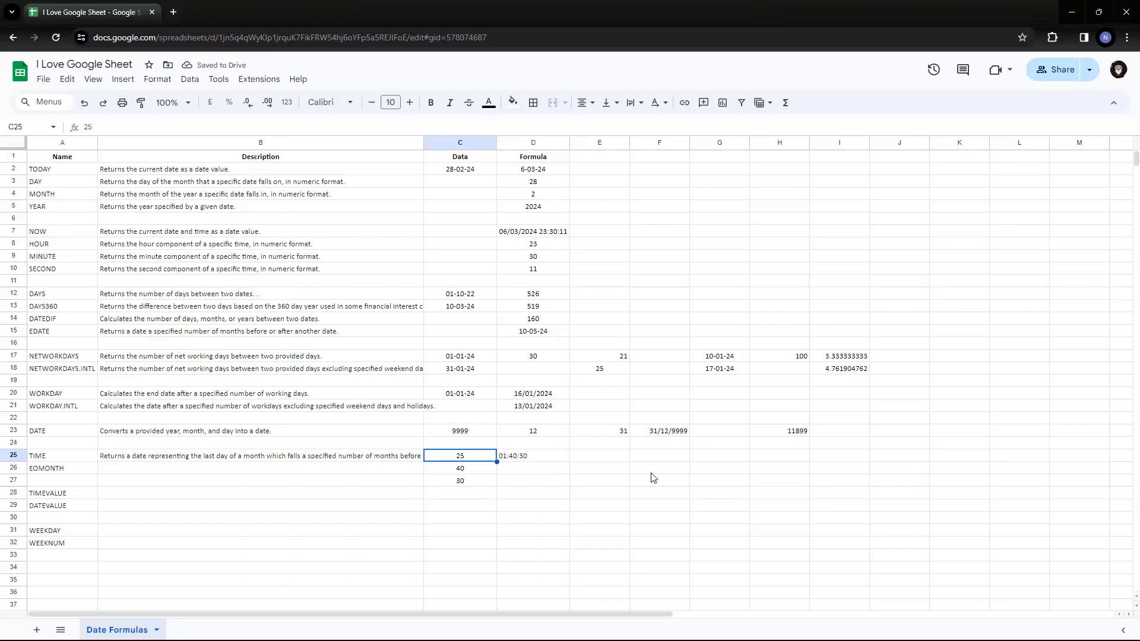
- Set the hour in C25 back to 11
text(11)
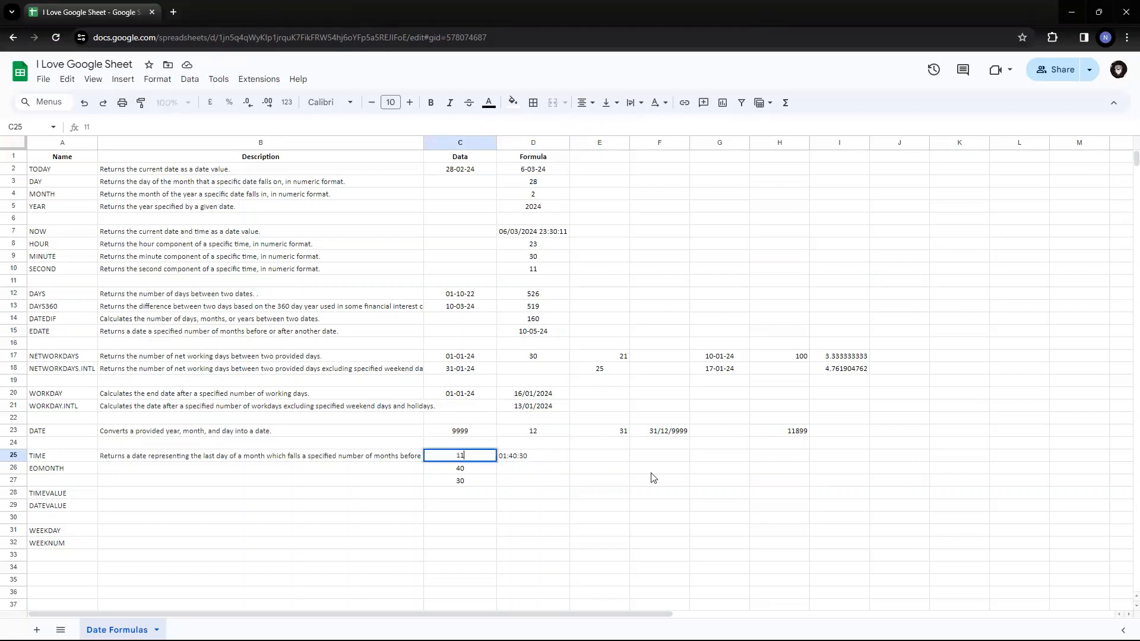
key(Return)
key(Down)
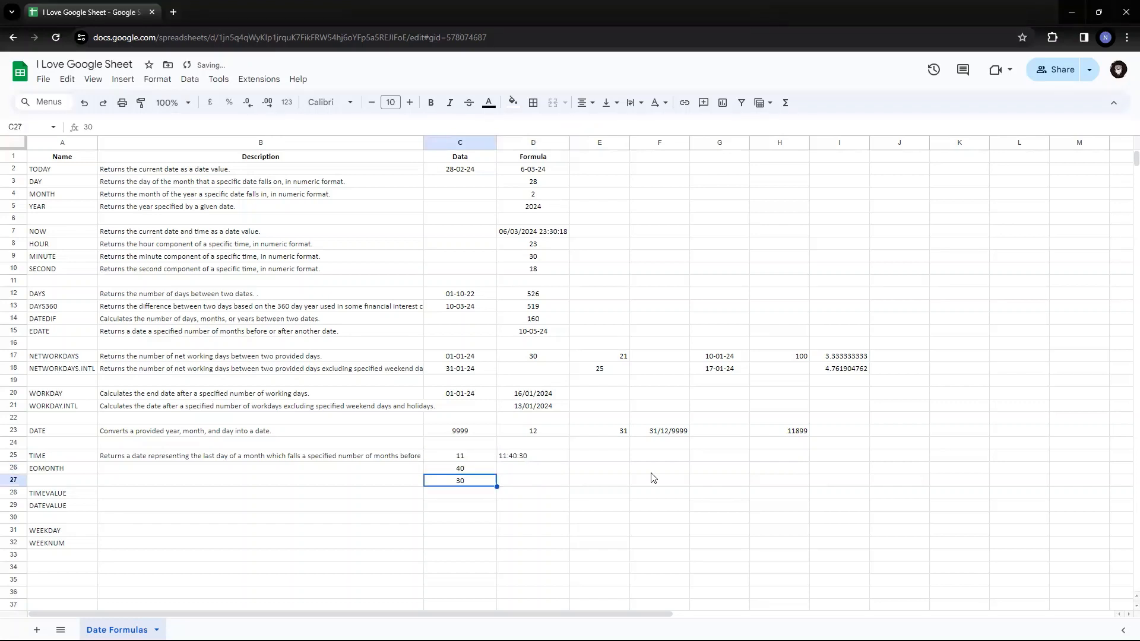
key(Up)
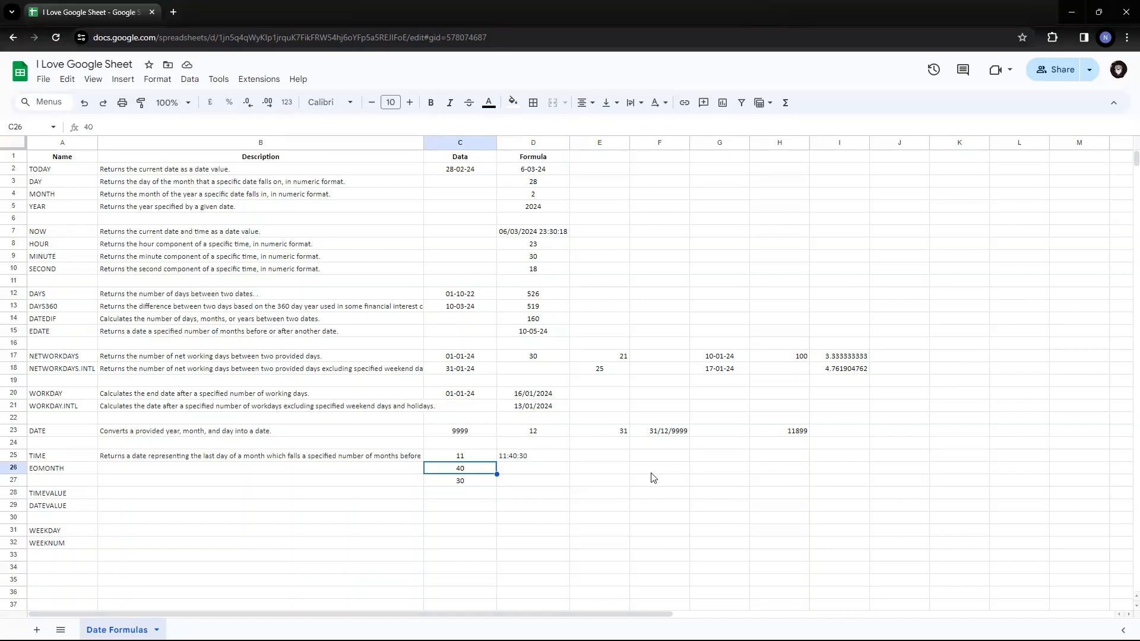
key(Down)
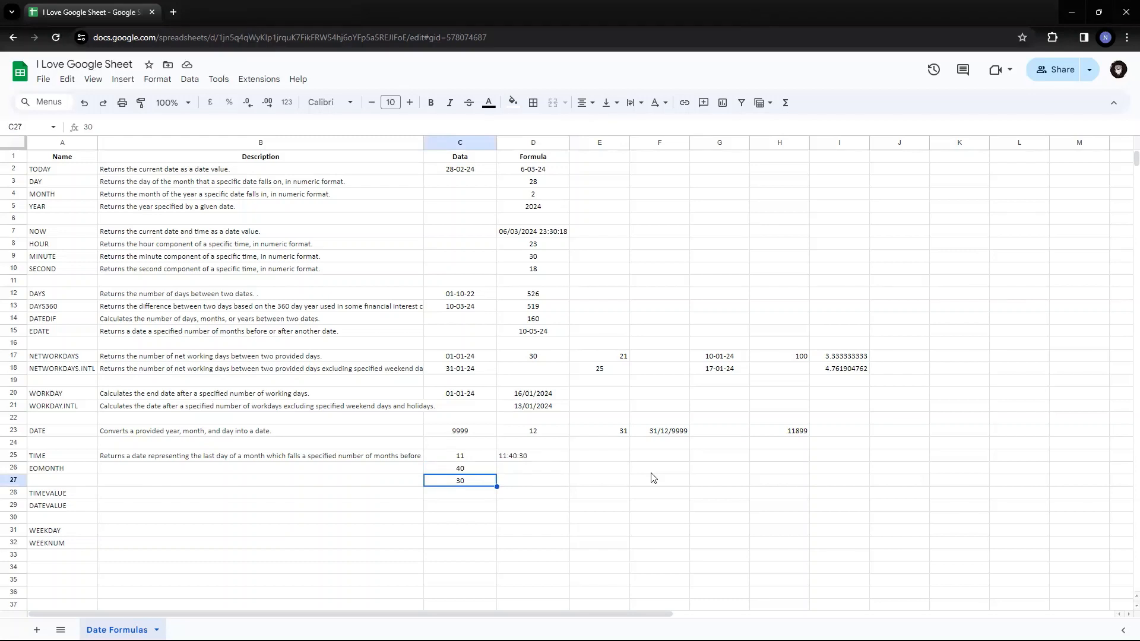
key(Up)
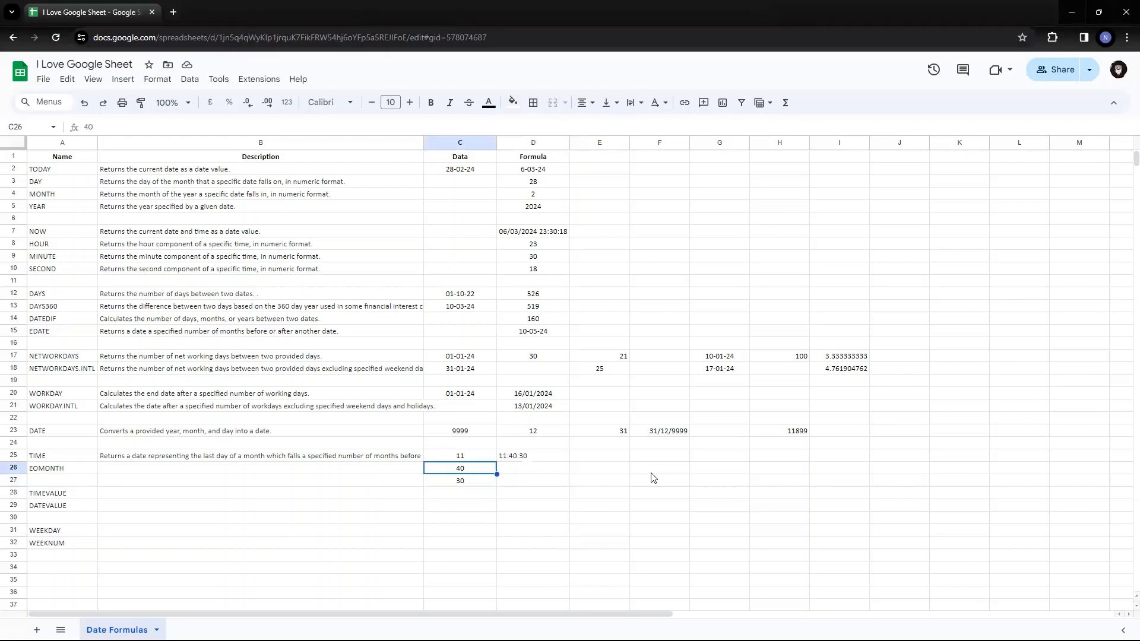
- Test the TIME formula with minutes beyond 59 by setting C26 to 62
key(Up)
key(Down)
key(Down)
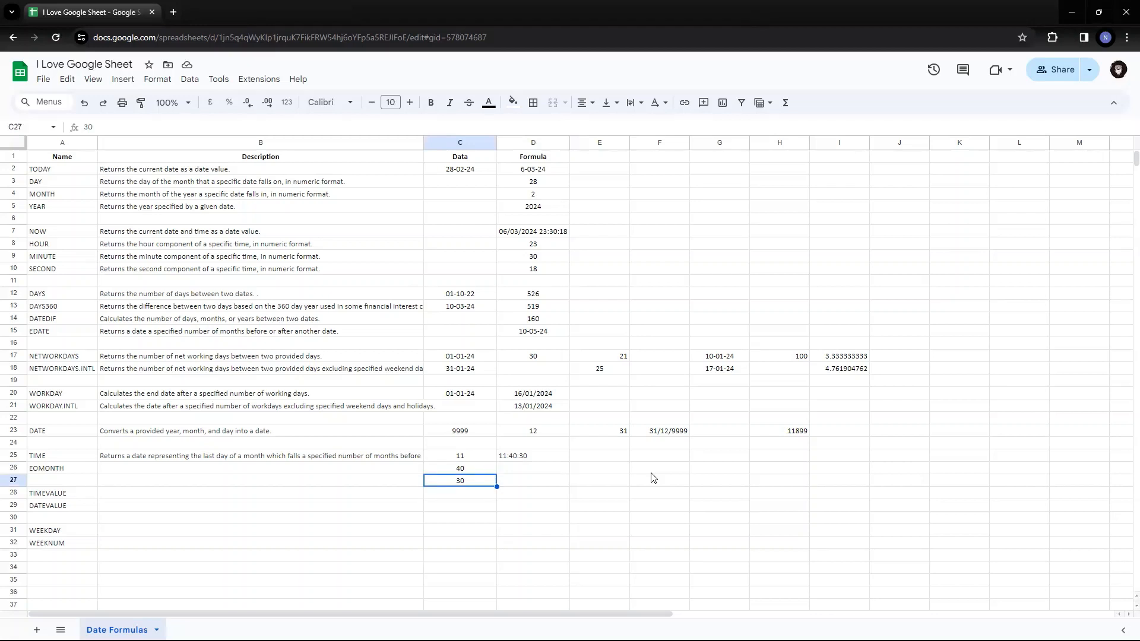
key(Up)
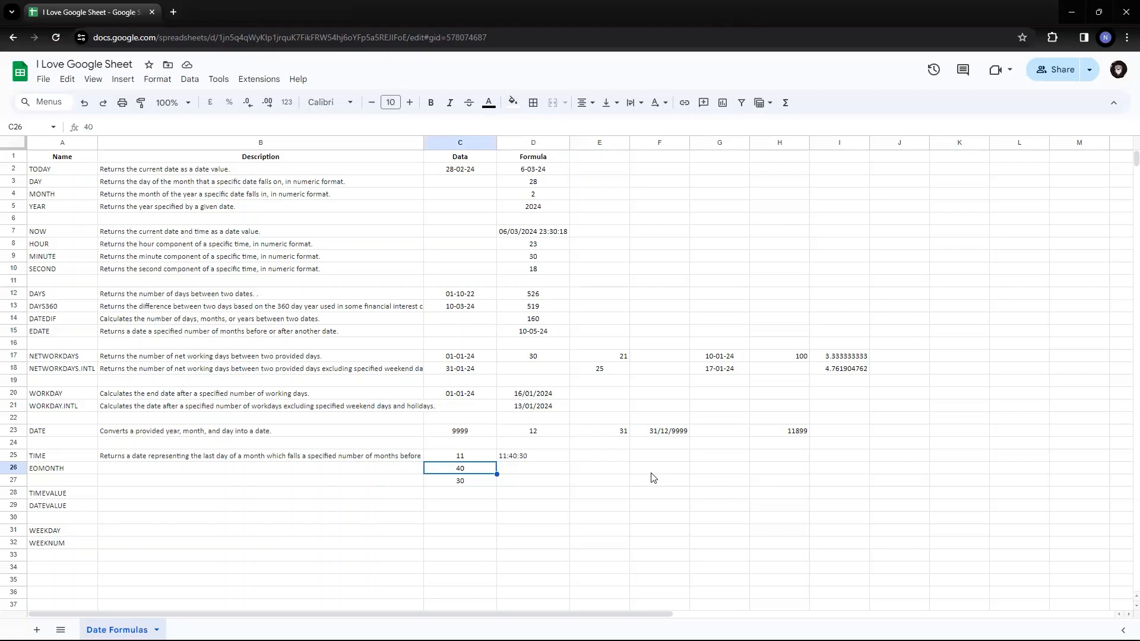
text(62)
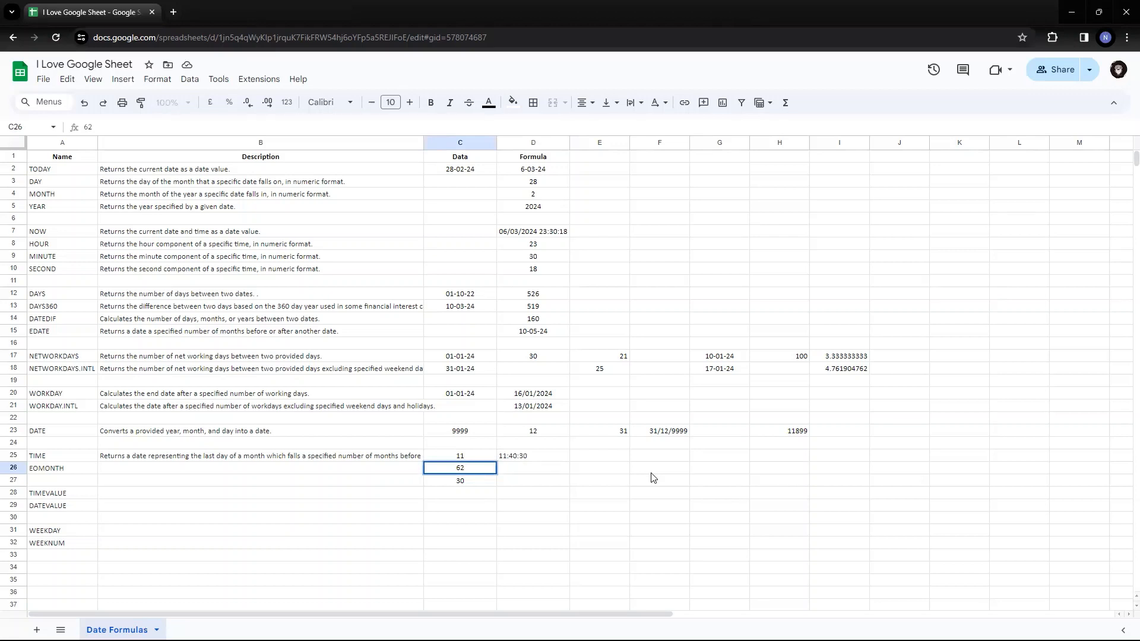
key(Return)
key(Up)
key(Up)
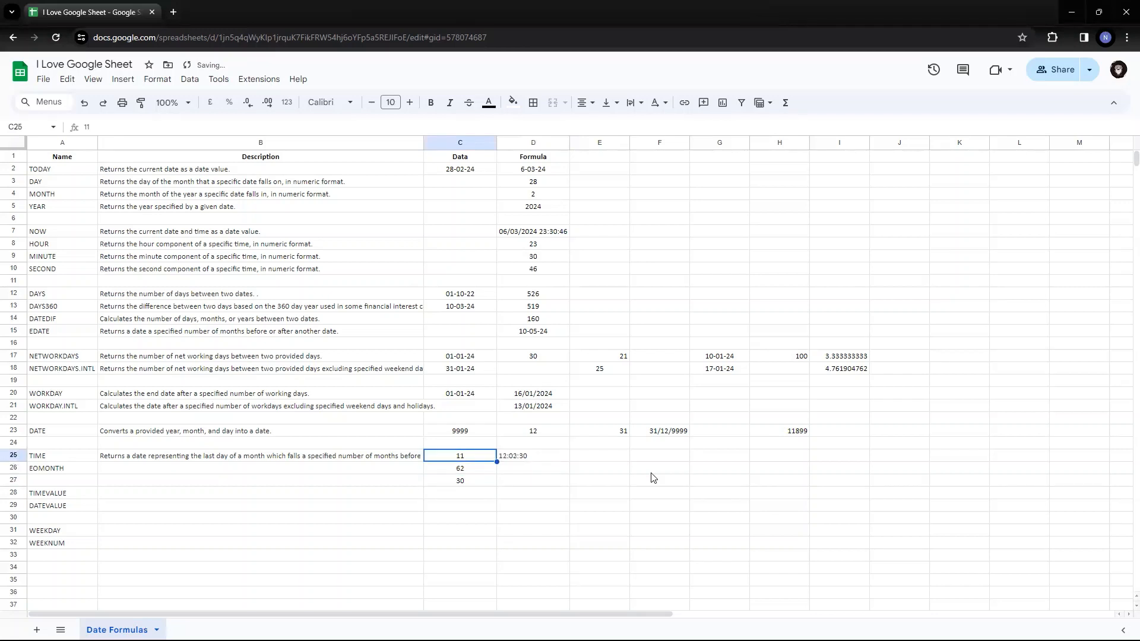
- Compare the hour and minute cells C25 and C26 with the TIME formula's result in D25
key(Right)
key(Left)
key(Down)
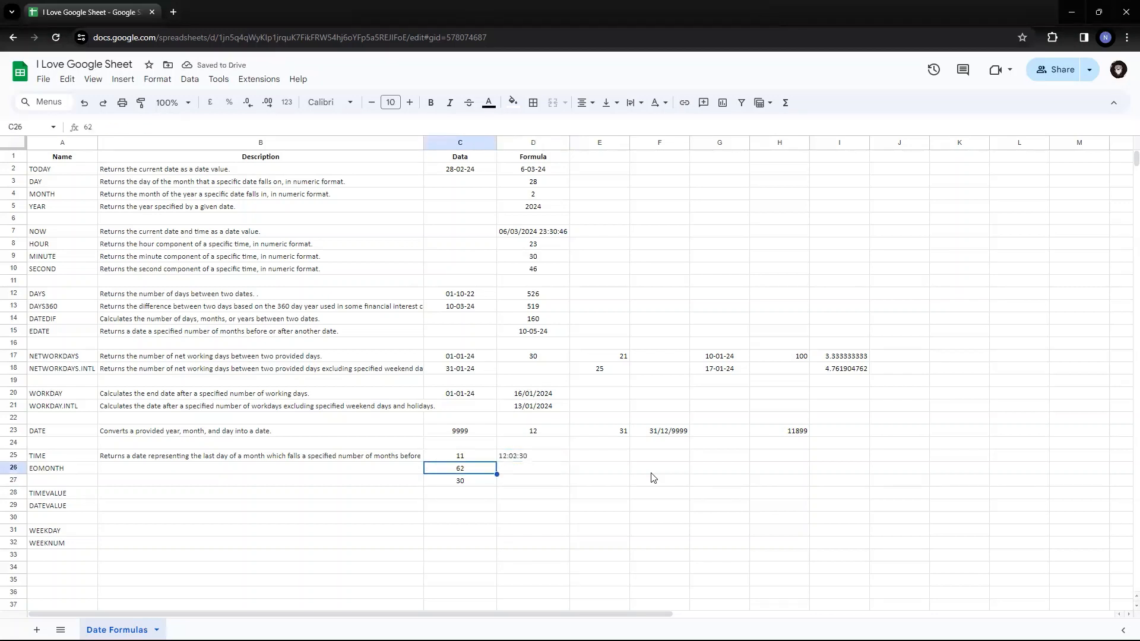
key(Up)
key(Down)
key(Up)
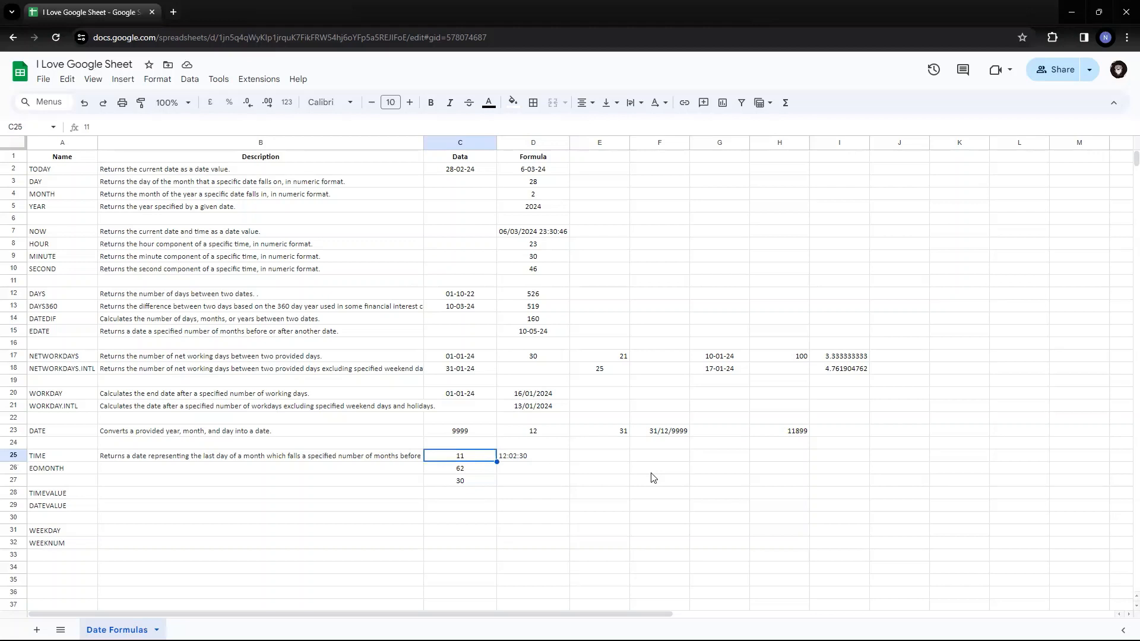
key(Right)
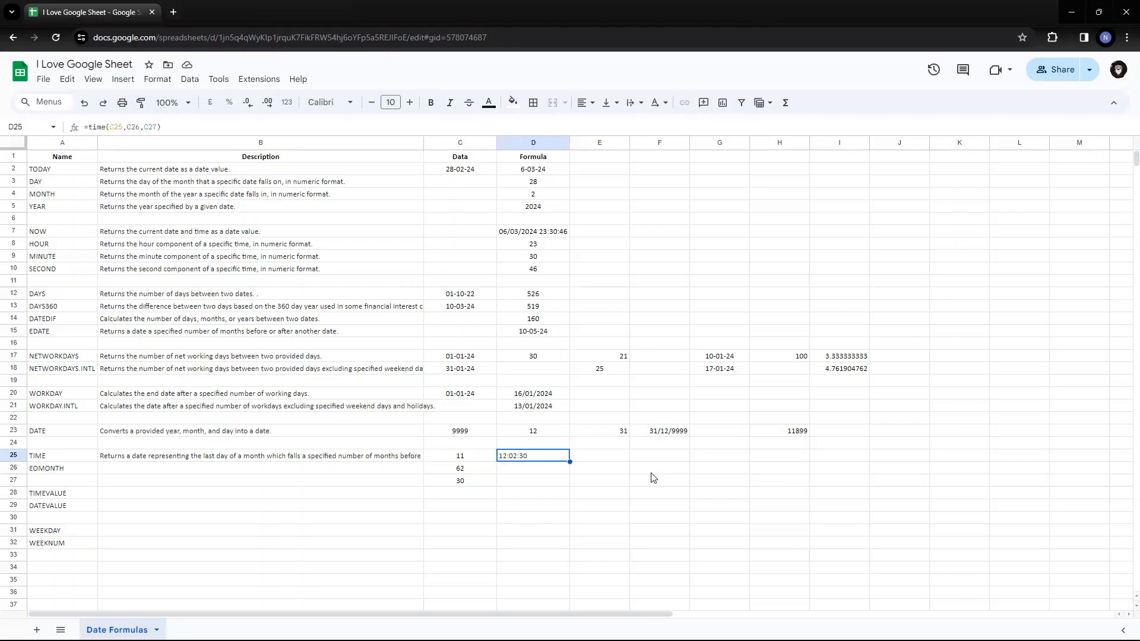
- Set the minutes in C26 to 45
key(Left)
key(Down)
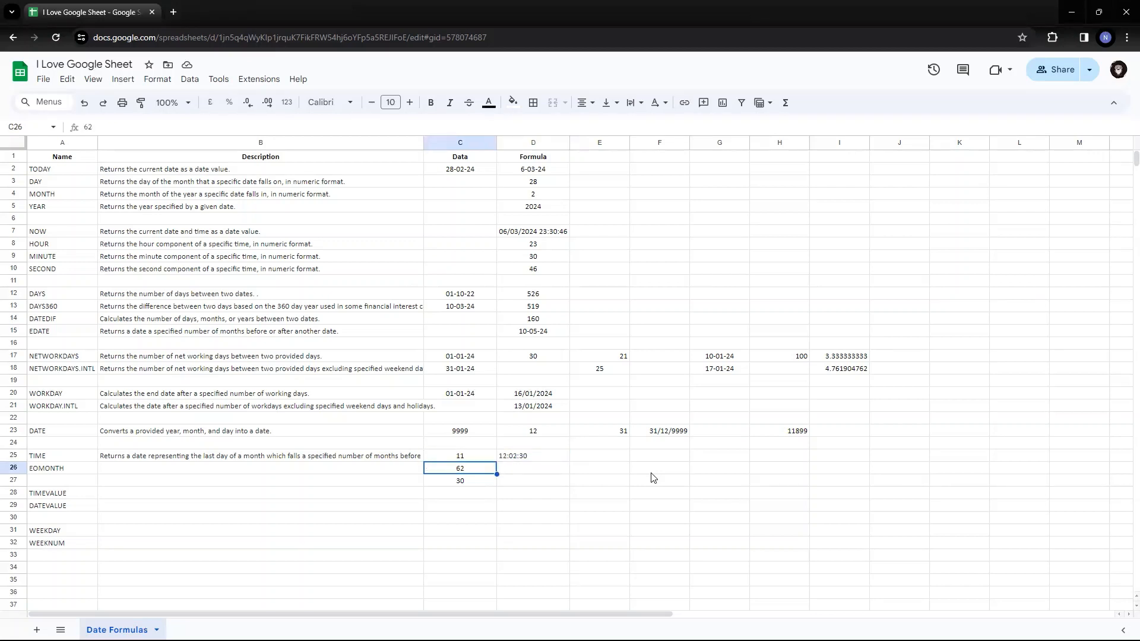
text(45)
key(Return)
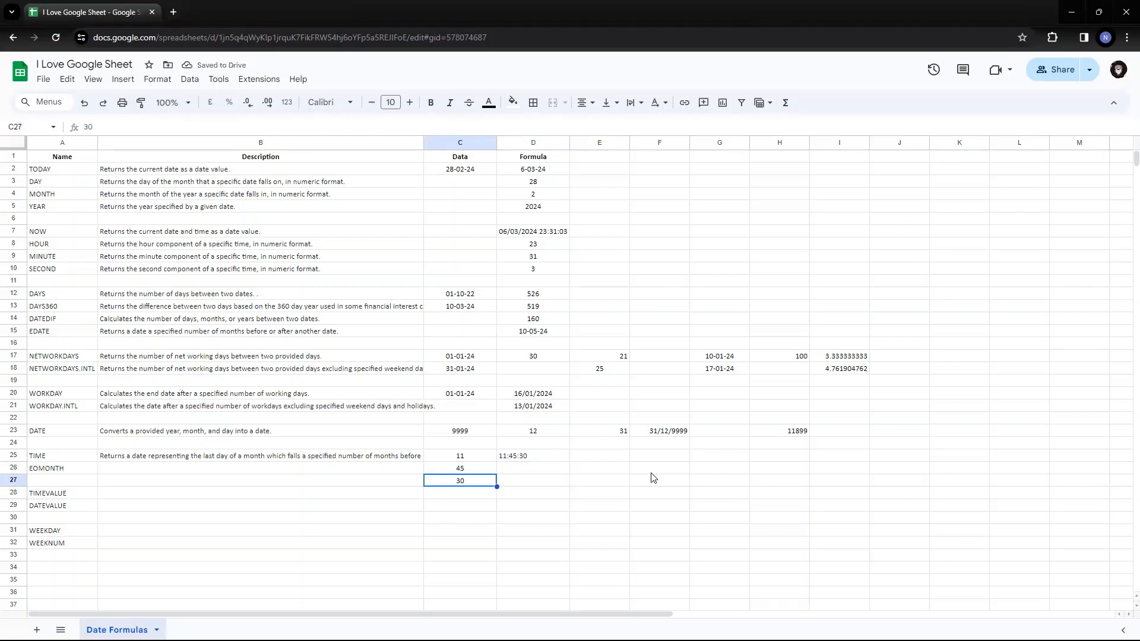
- Test the TIME formula with seconds beyond 59 by setting C27 to 66, and check D25
text(66)
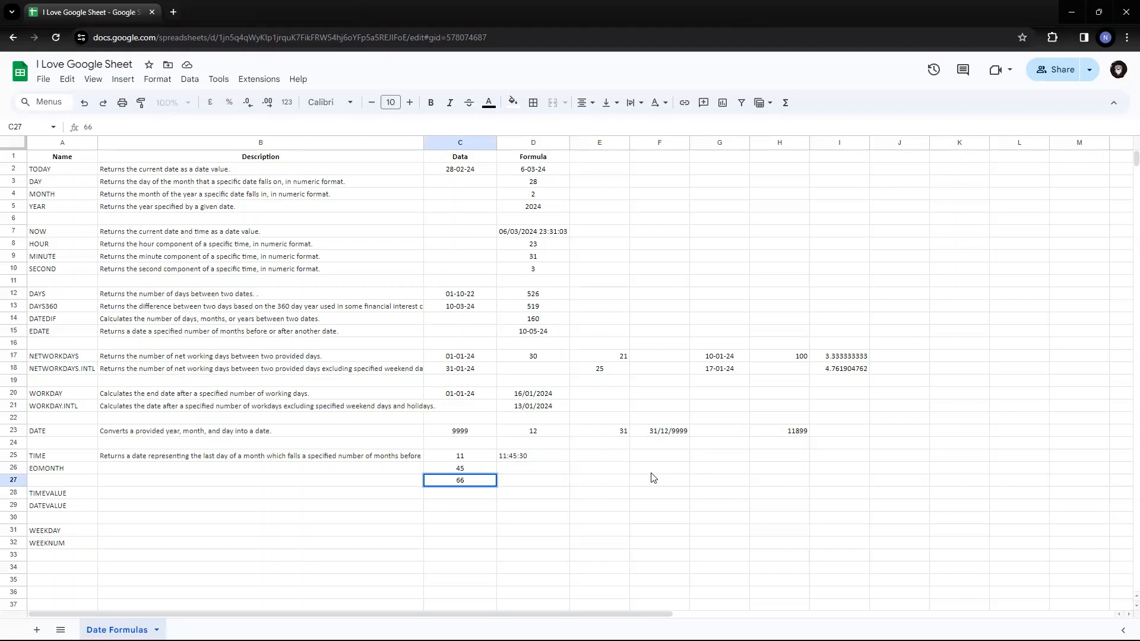
key(Return)
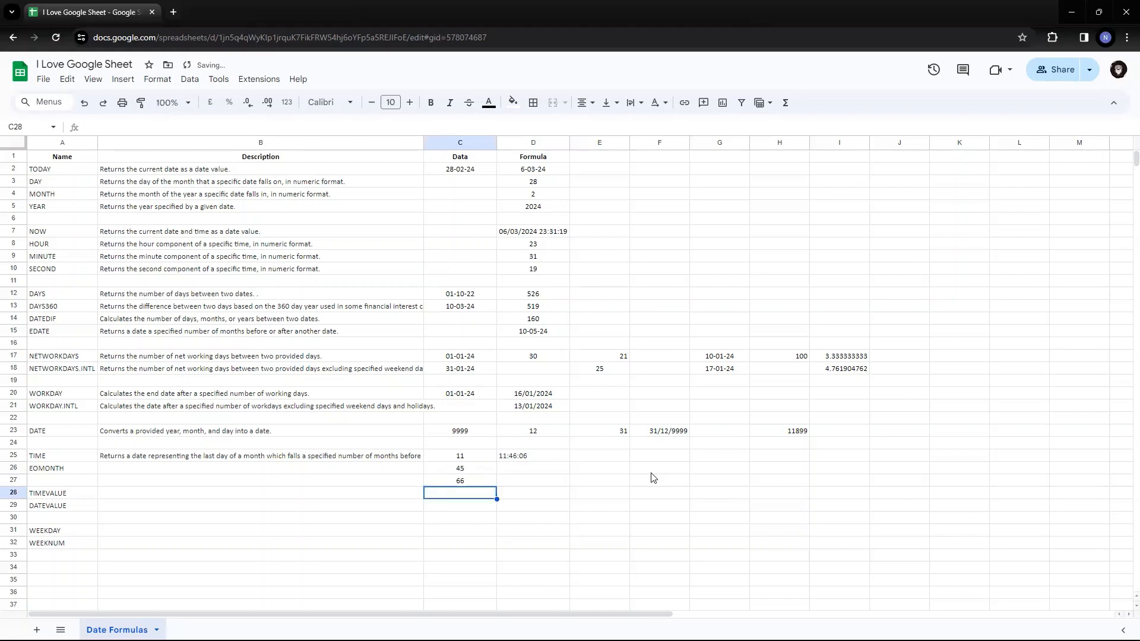
key(Up)
key(Up)
key(Up)
key(Right)
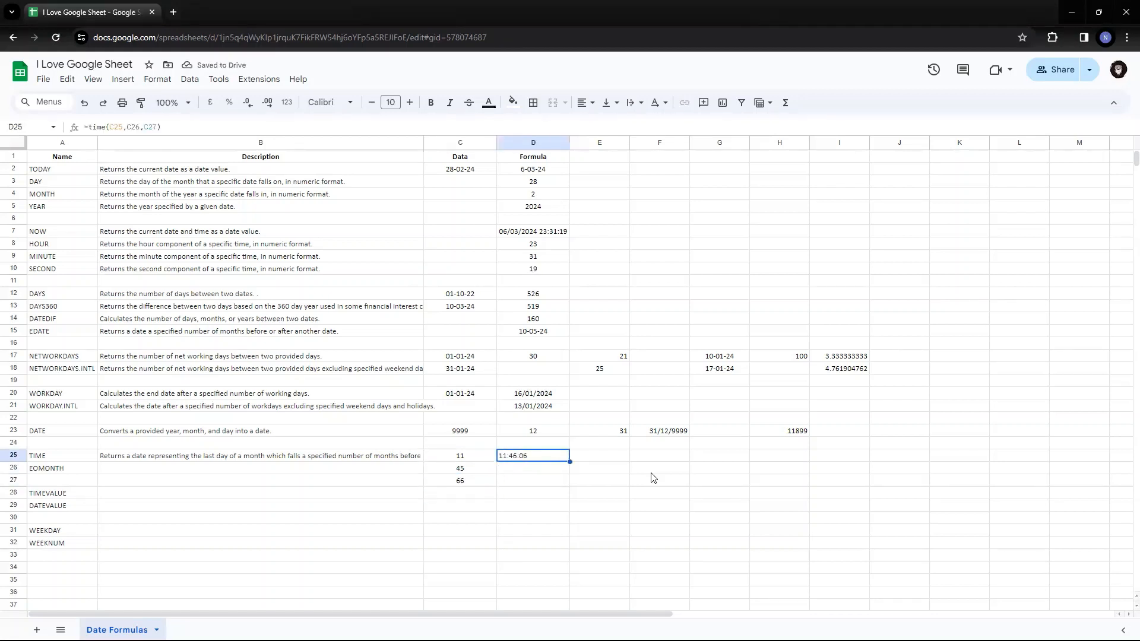
- Set the seconds in C27 back to 30
key(Left)
key(Down)
key(Down)
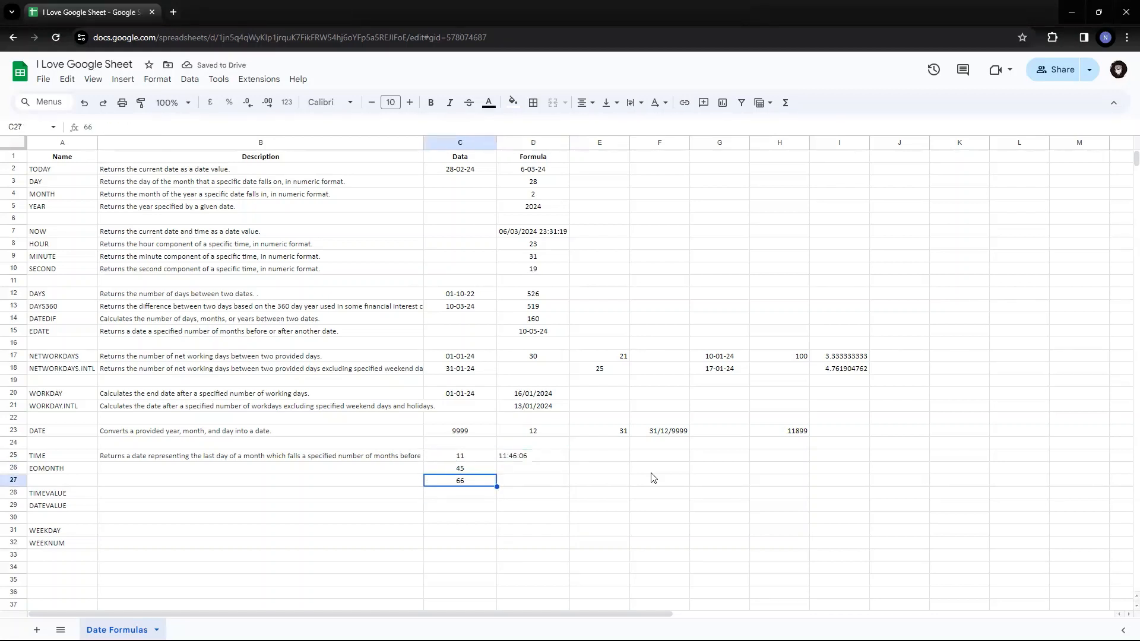
text(0)
key(Return)
key(Up)
text(3)
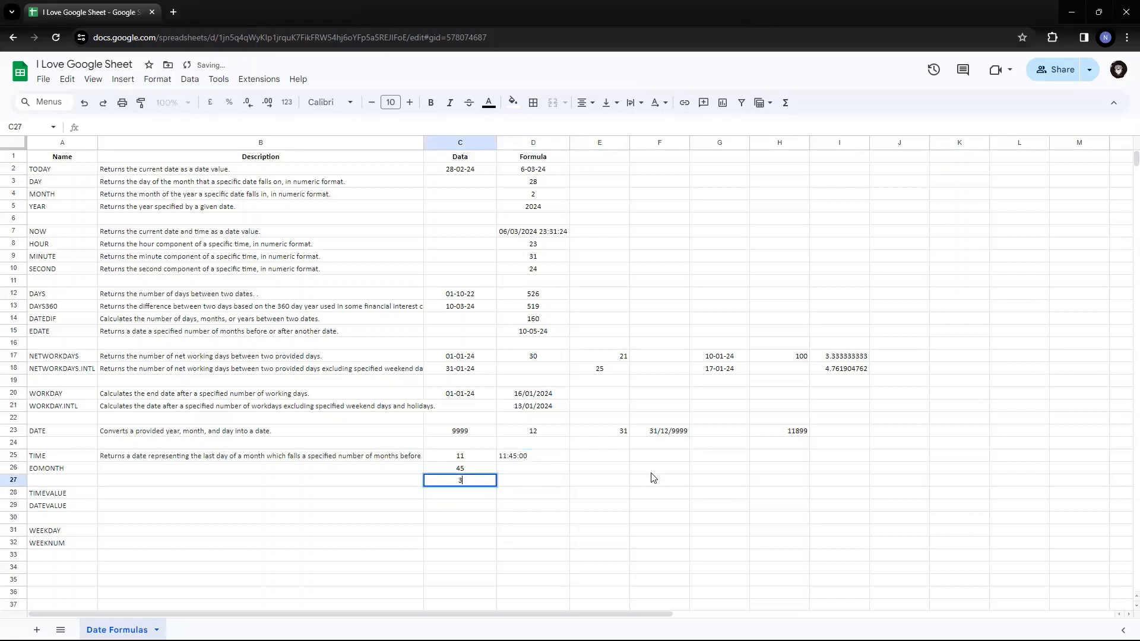
text(0)
key(Return)
key(Up)
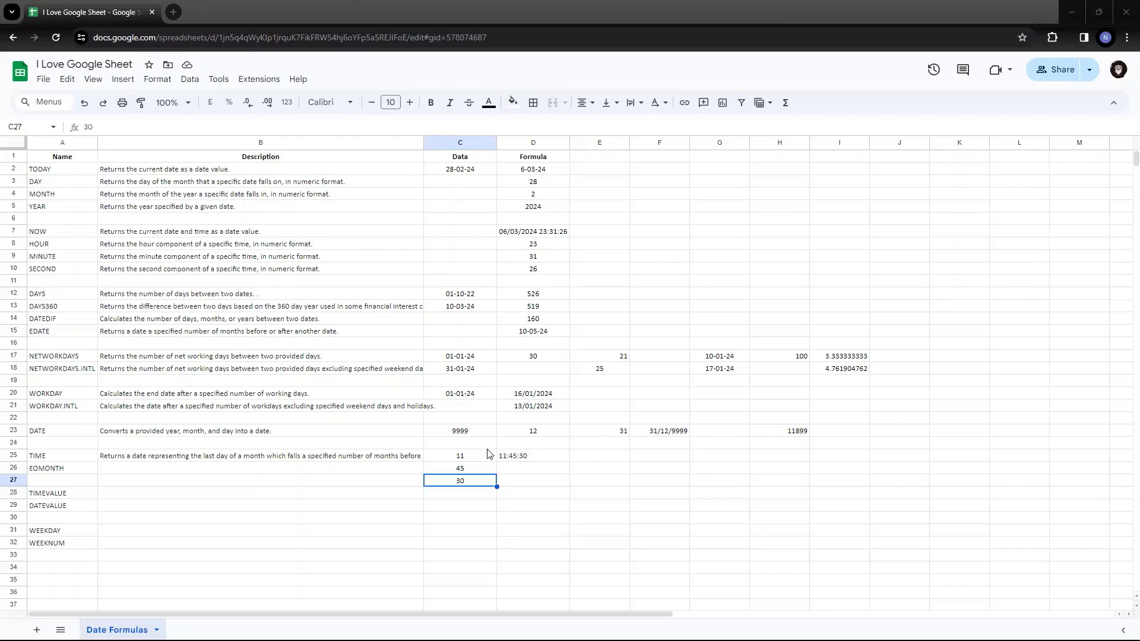
- Test the TIME formula with a decimal hour by setting C25 to 11.75, and check D25
key(Up)
key(Up)
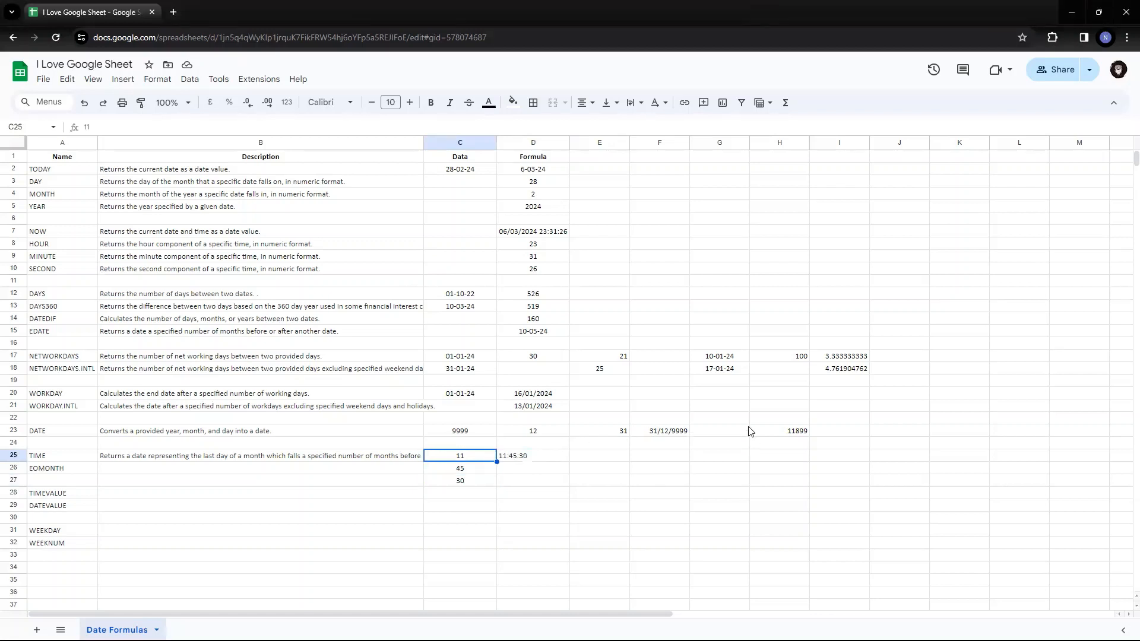
text(11.75)
key(Return)
key(Up)
key(Right)
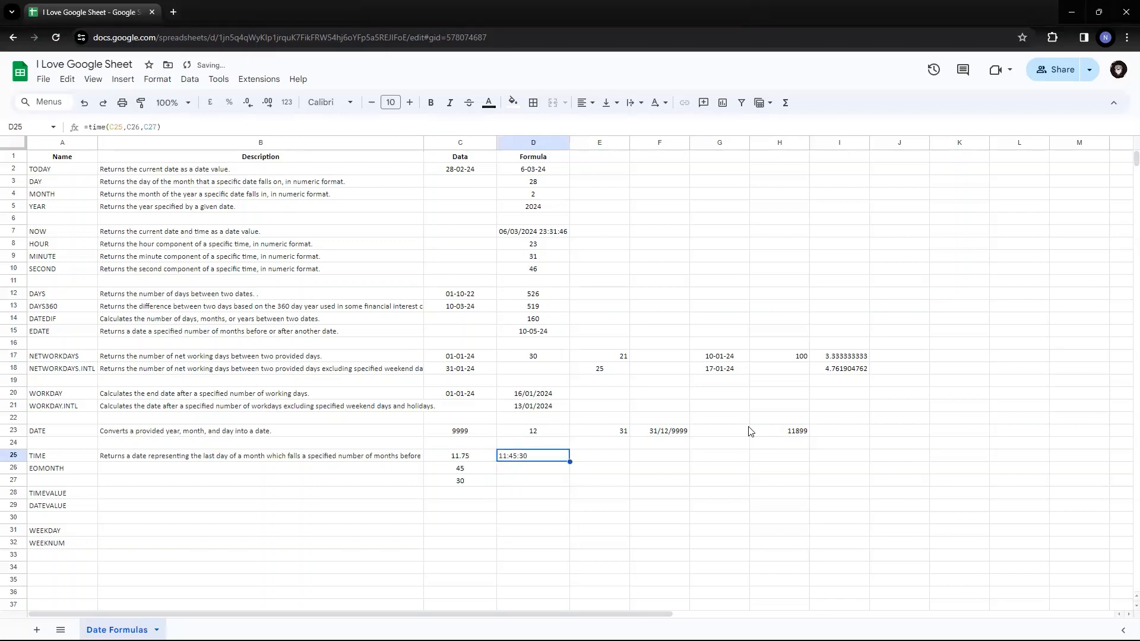
key(Left)
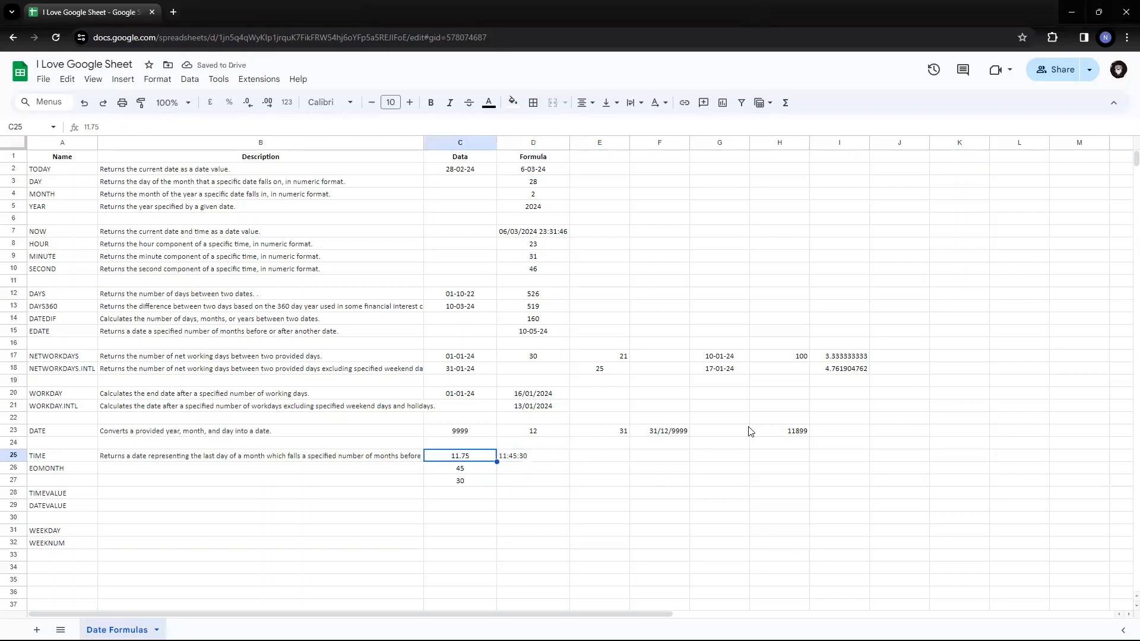
- Highlight parts of the decimal hour inside C25 without changing its value
key(Return)
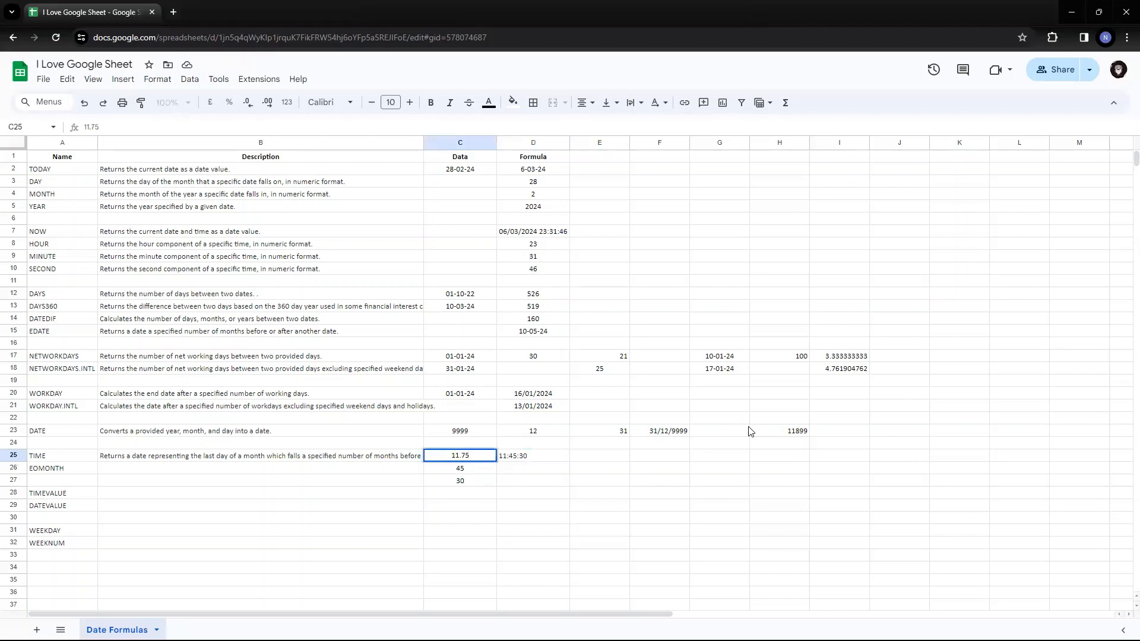
key(shift+Left)
key(shift+Left)
key(Left)
key(shift+Left)
key(shift+Left)
key(Escape)
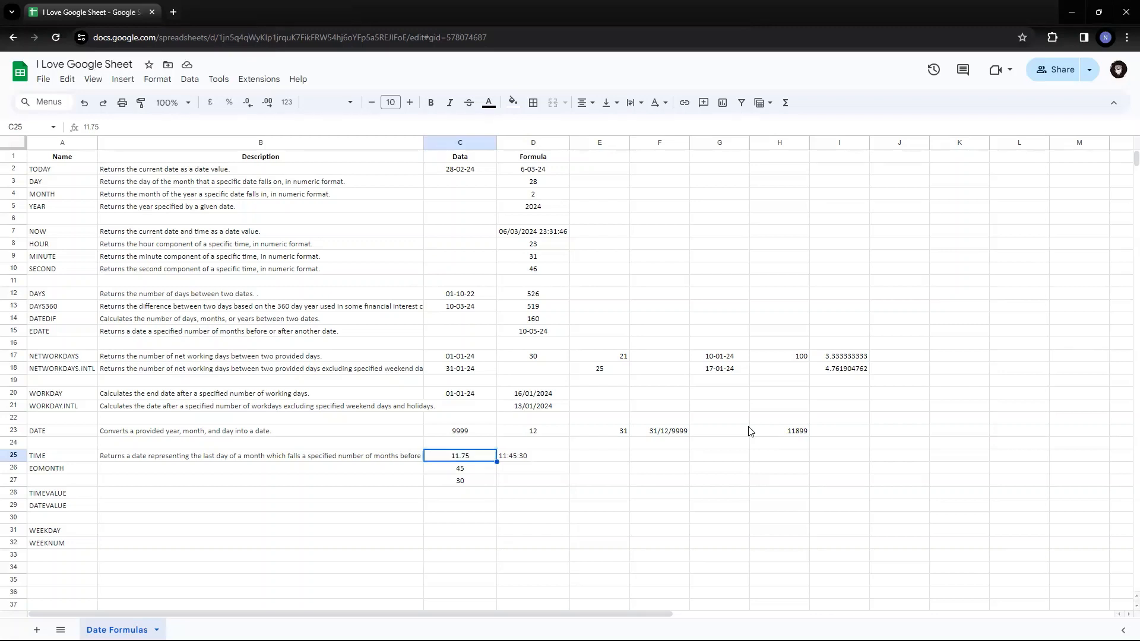
- Test the TIME formula with another decimal hour by setting C25 to 11.53
text(11)
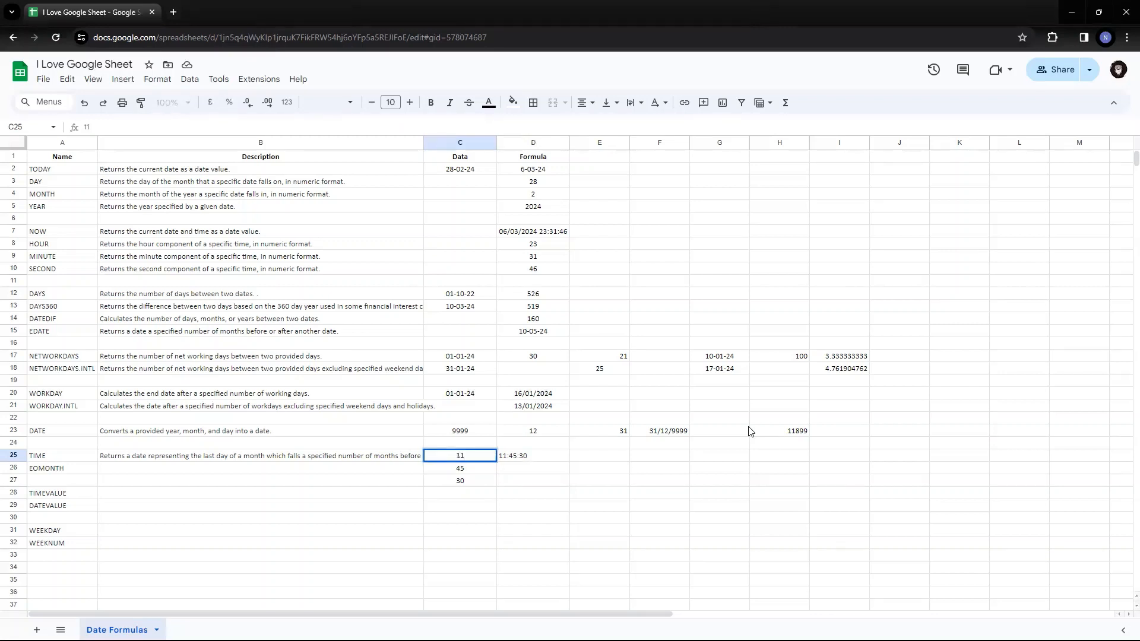
text(.53)
key(Return)
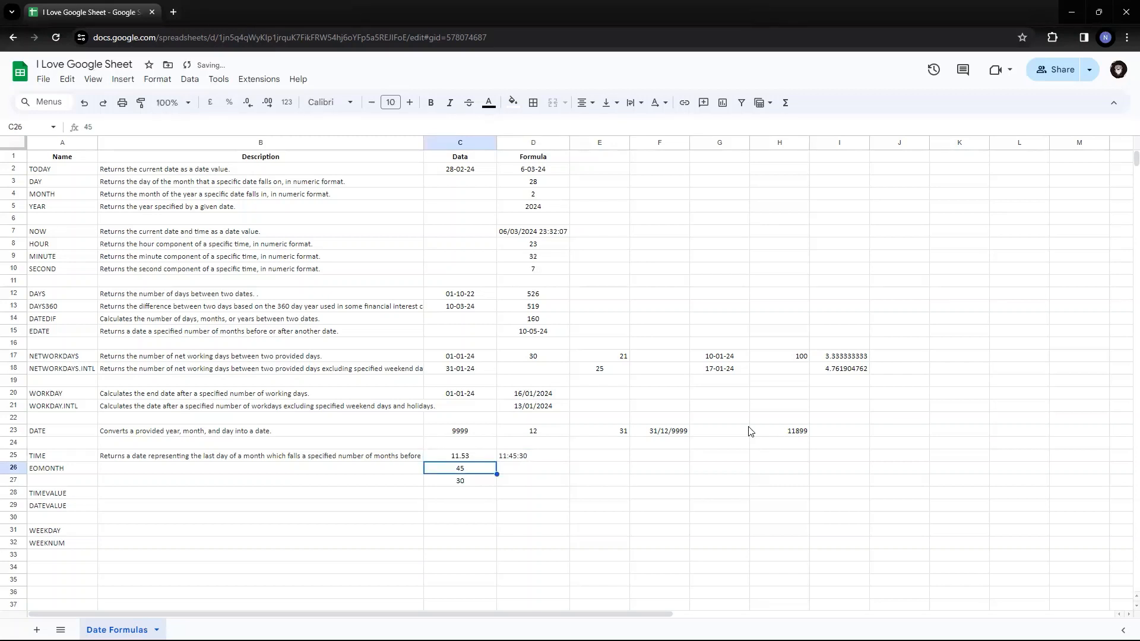
- Set the hour in C25 to the whole number 11
key(Up)
text(11)
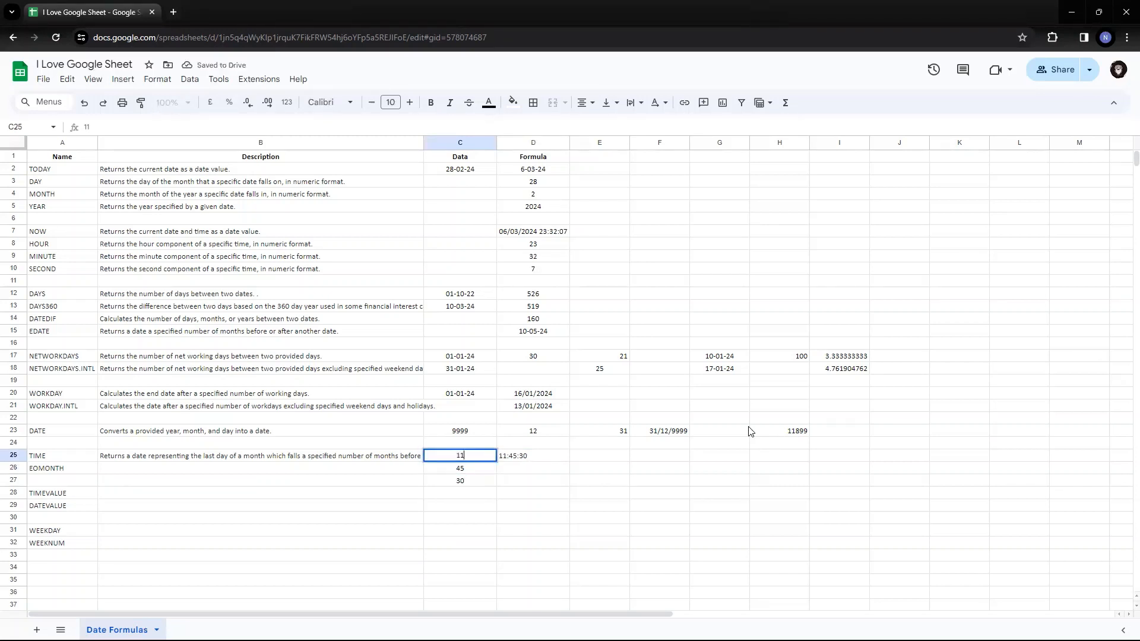
key(Return)
key(Up)
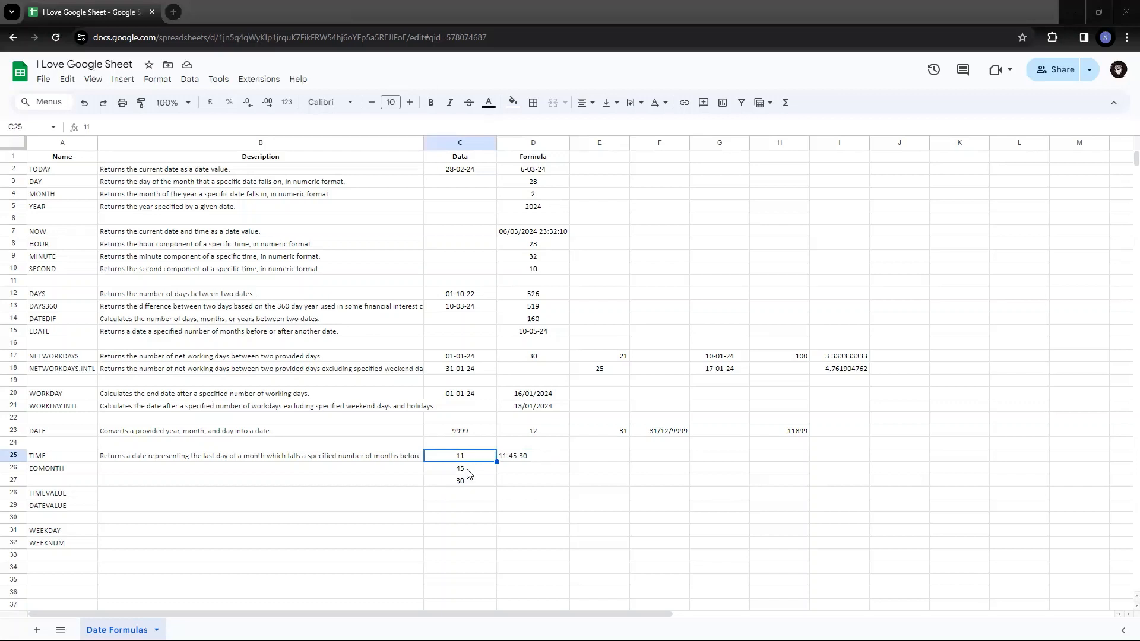
- Review the TIME formula in D25 together with its hour and minute inputs
click(532, 457)
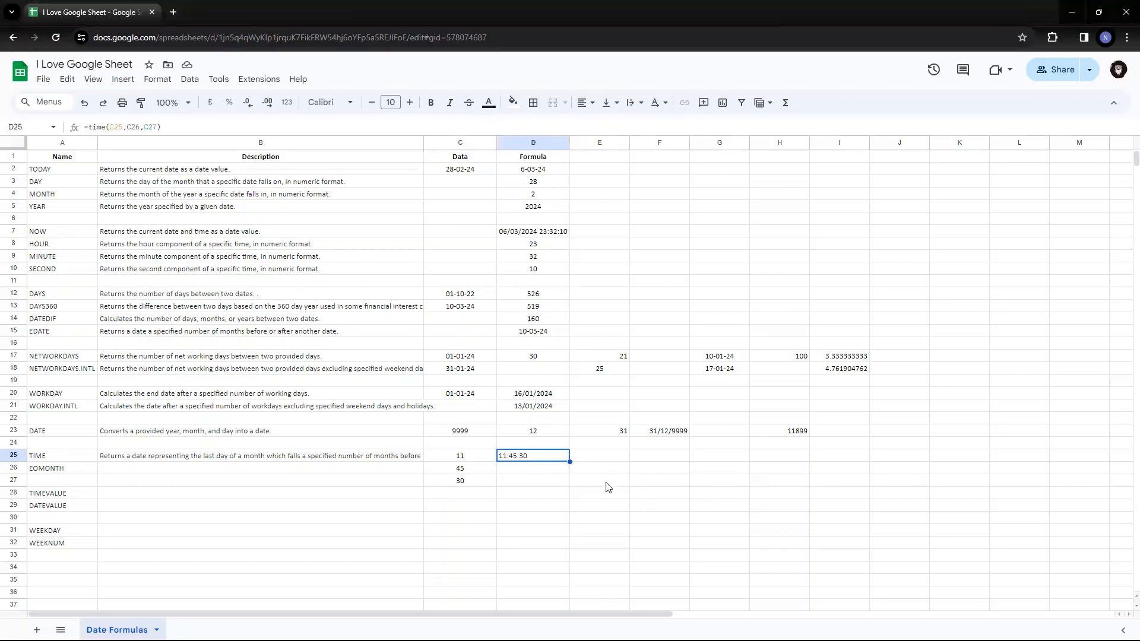
key(Left)
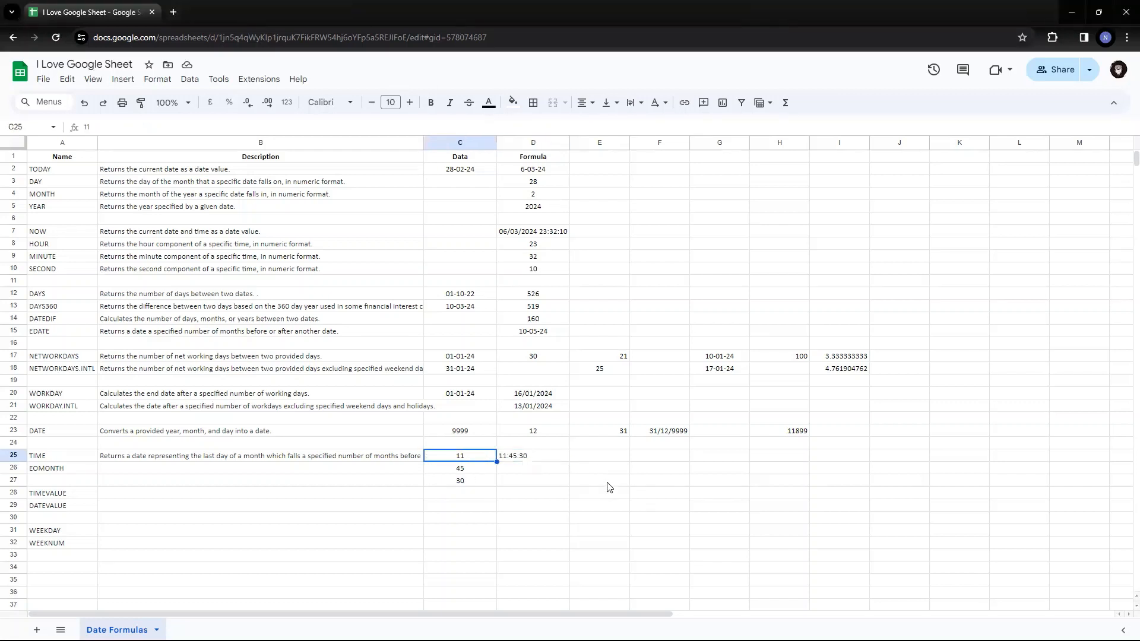
key(Down)
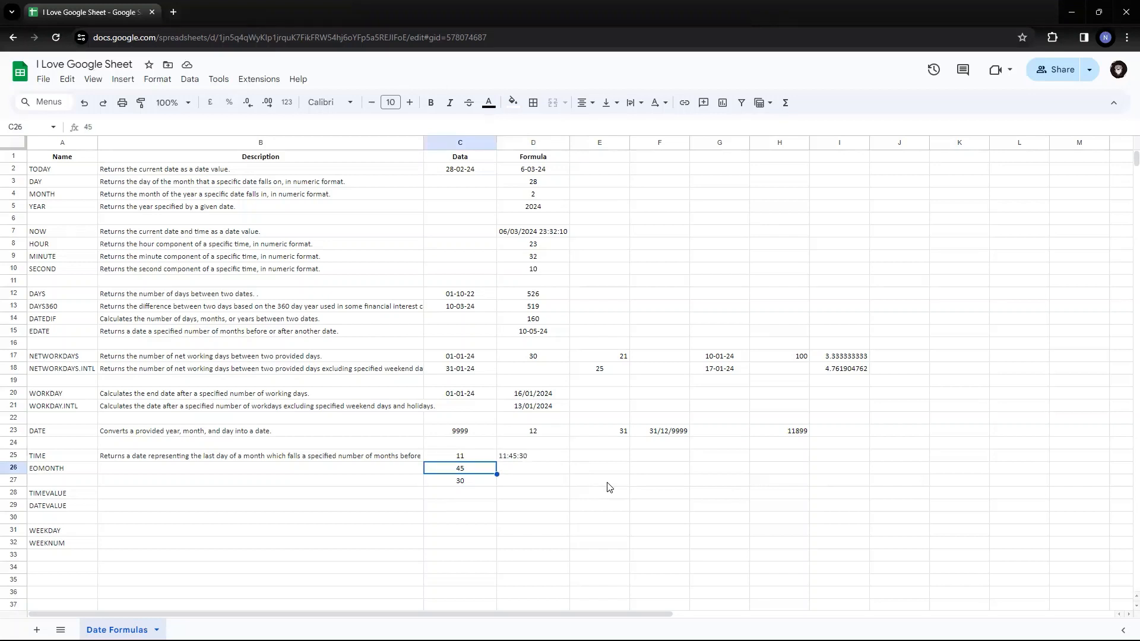
- Copy the formatting of the TIME description in B25 onto the empty EOMONTH description cell B26
key(Left)
key(Left)
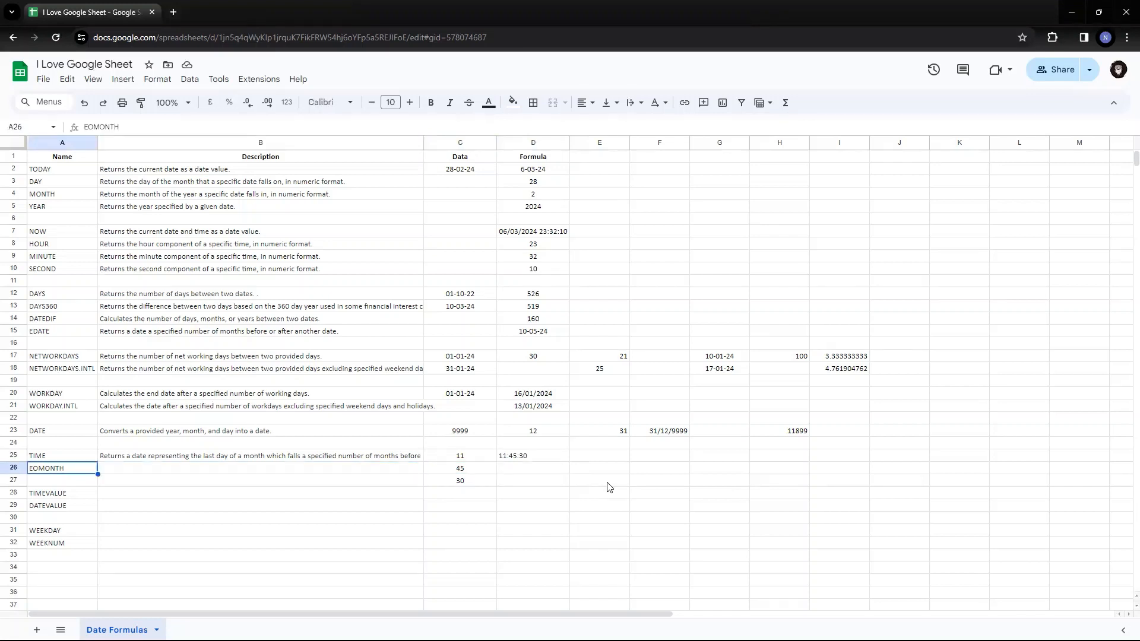
key(Right)
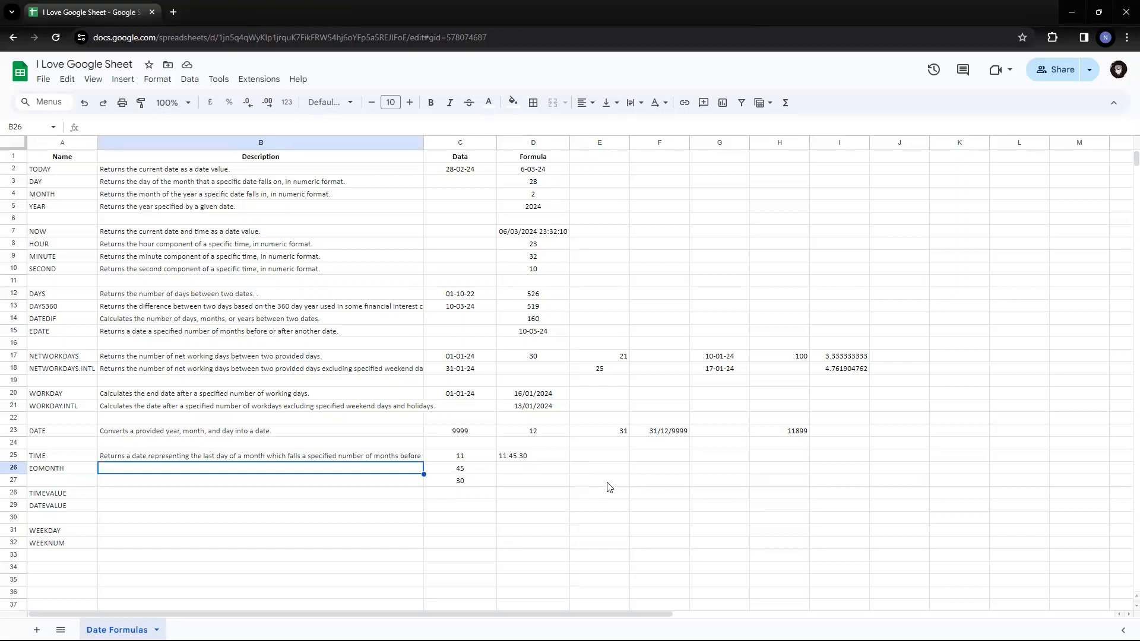
key(Up)
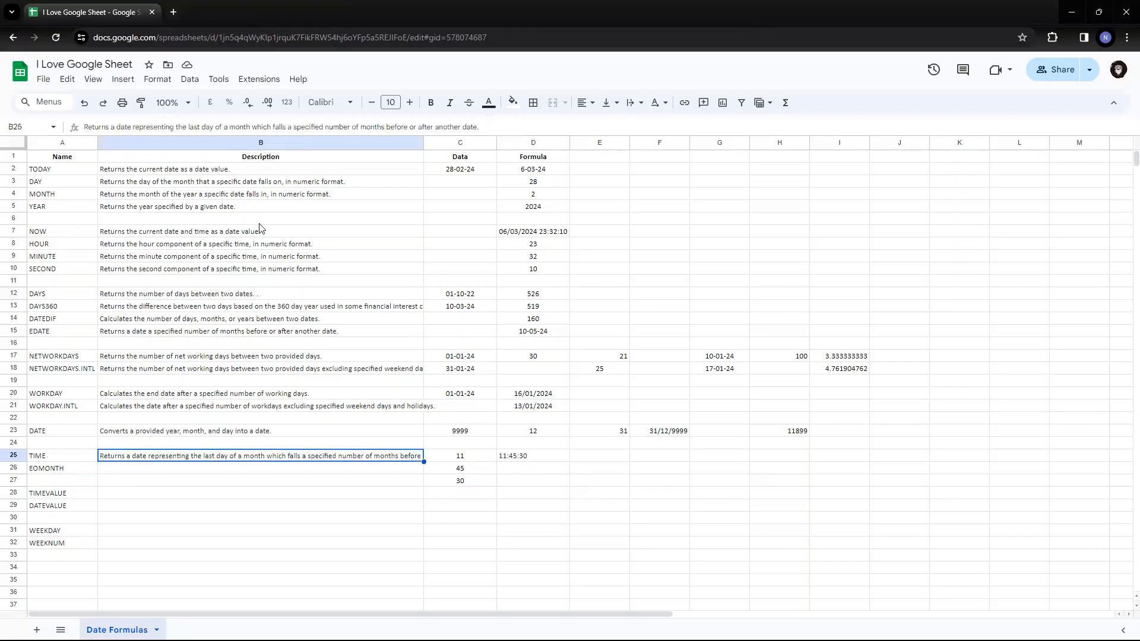
click(141, 106)
click(199, 475)
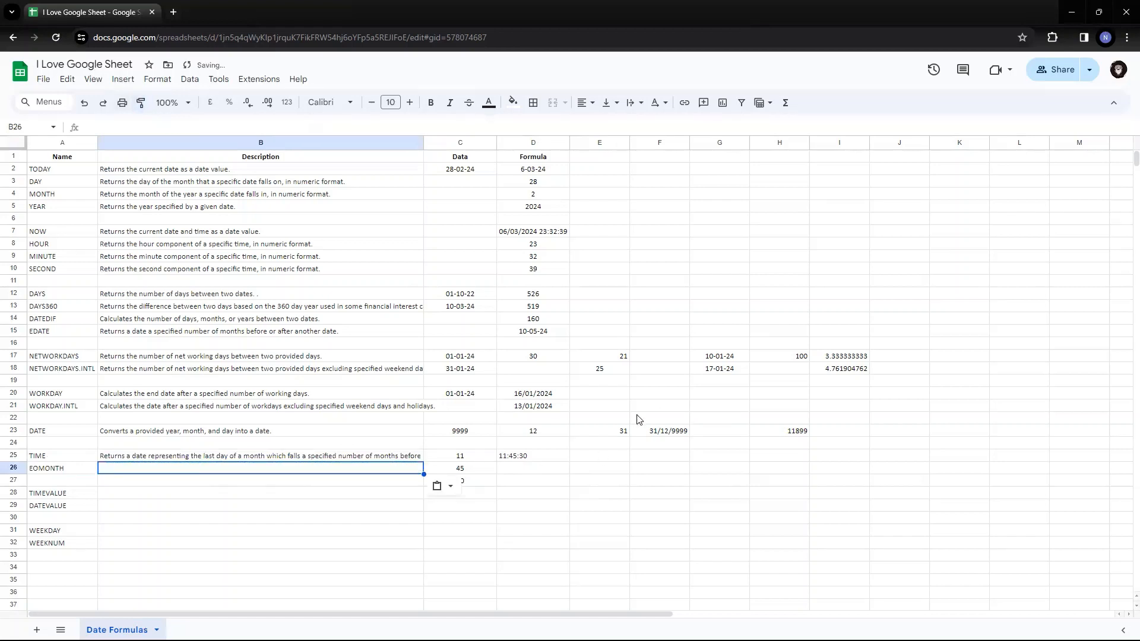
click(188, 458)
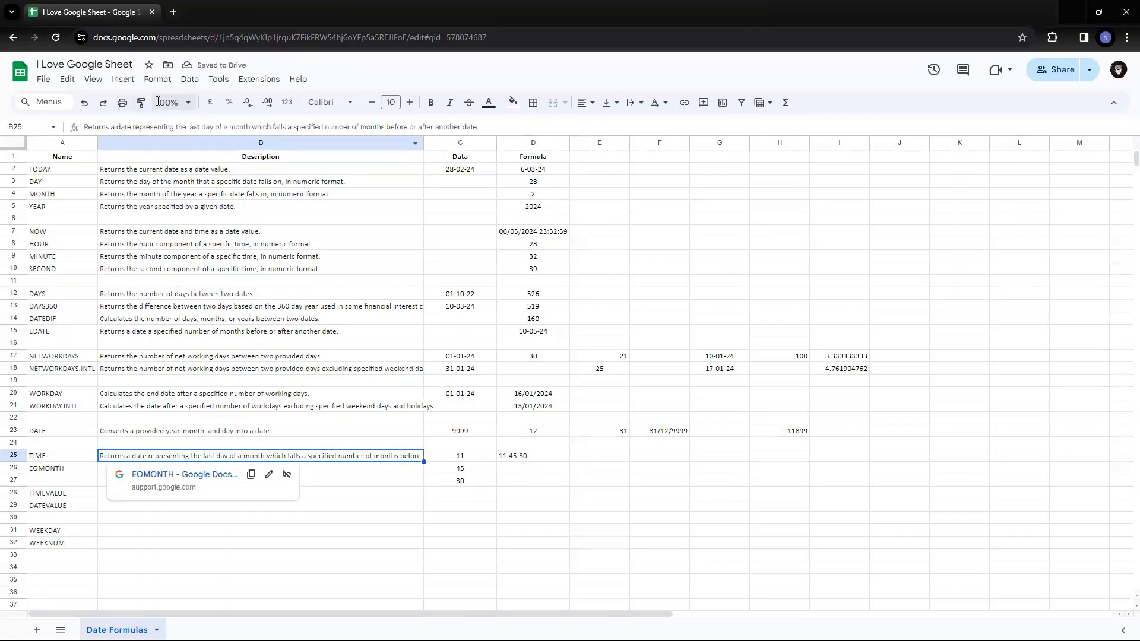
click(141, 106)
click(197, 471)
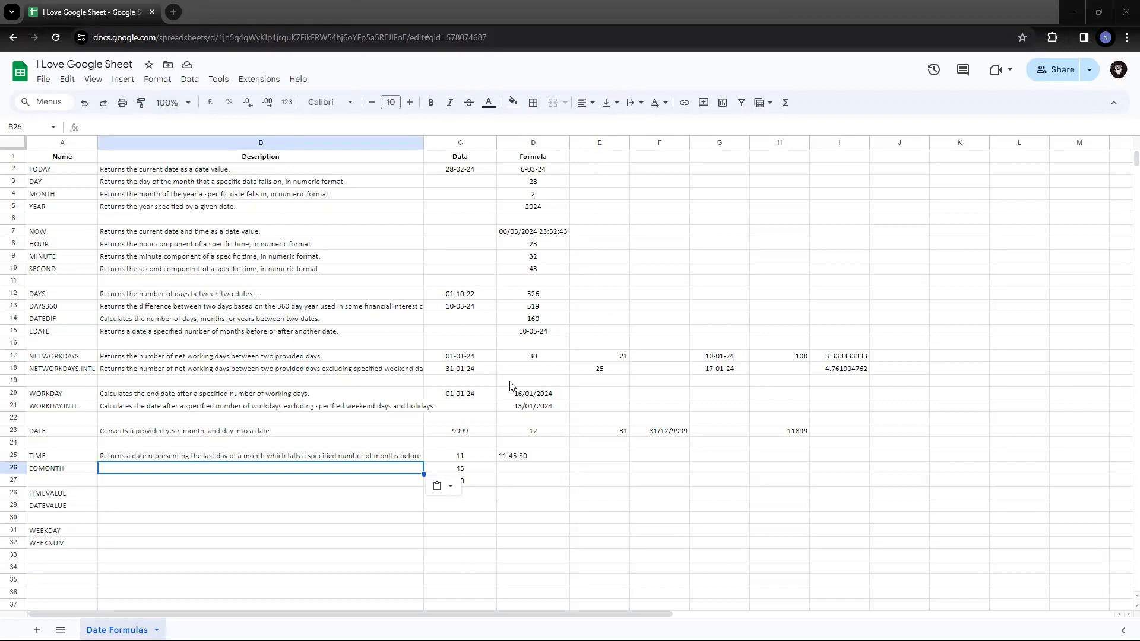
- Enter the EOMONTH description in B26: "Returns a date representing the last day of a month which falls a specified number of months before or after another date."
double_click(345, 471)
key(ctrl+v)
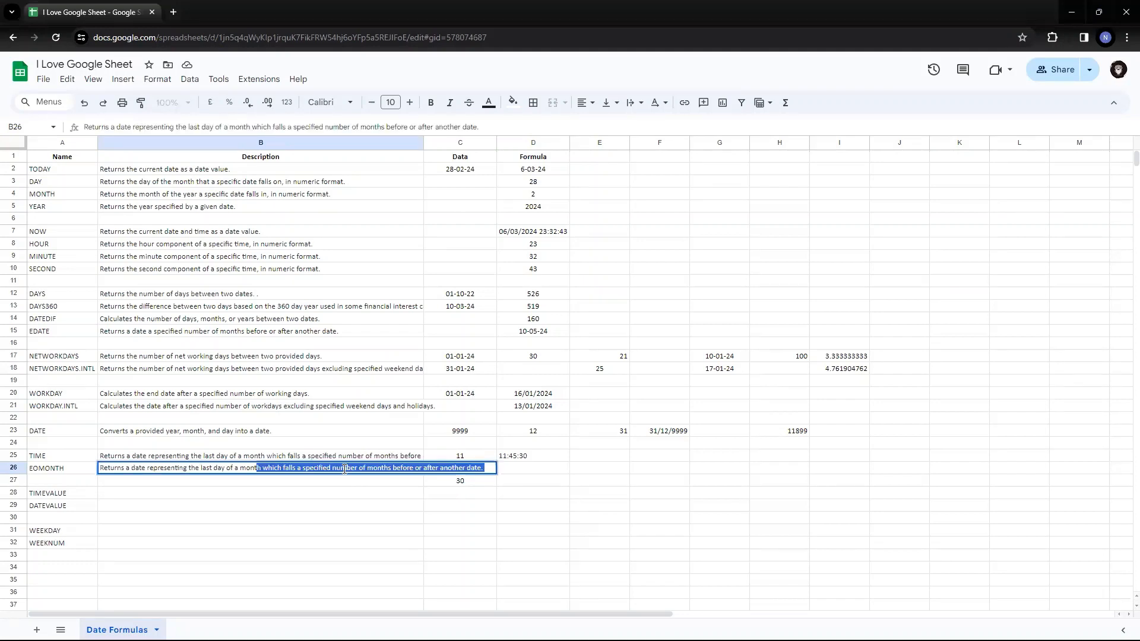
key(Return)
click(345, 471)
key(Return)
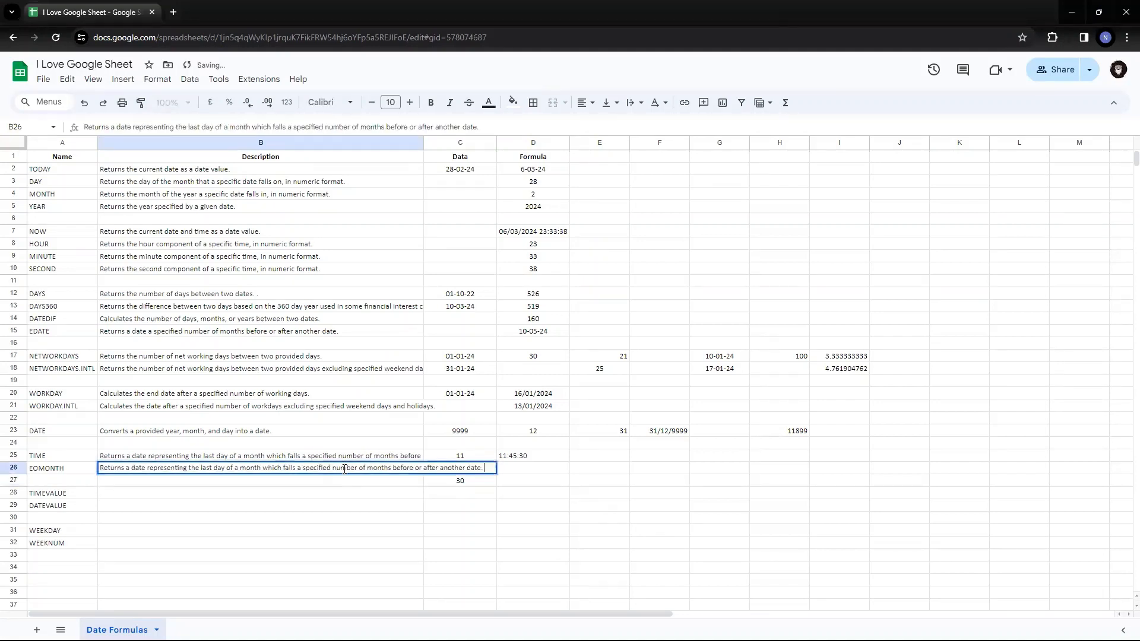
- Confirm the EOMONTH description in B26 and copy the description cell B25 onto it
key(shift+Return)
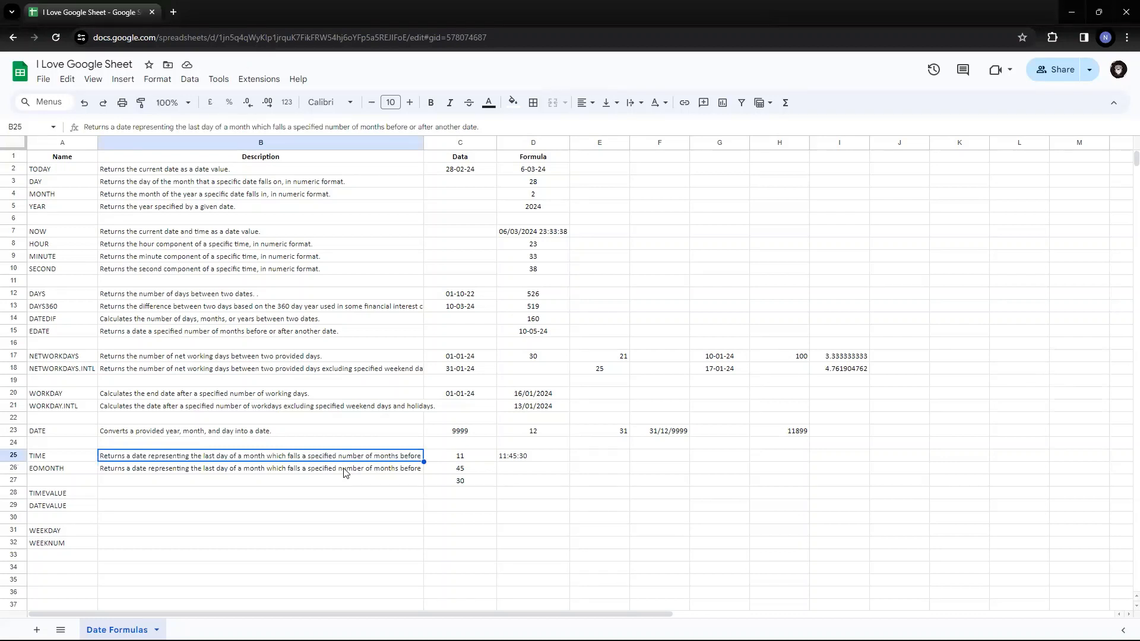
text(v)
key(ctrl+v)
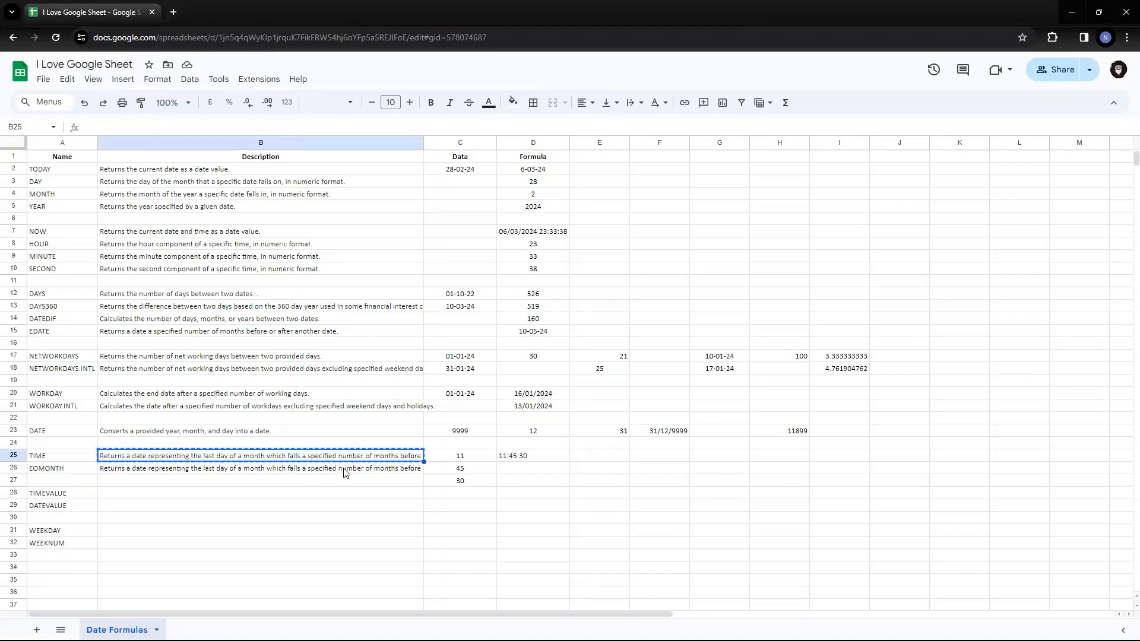
key(Down)
key(ctrl+v)
key(Up)
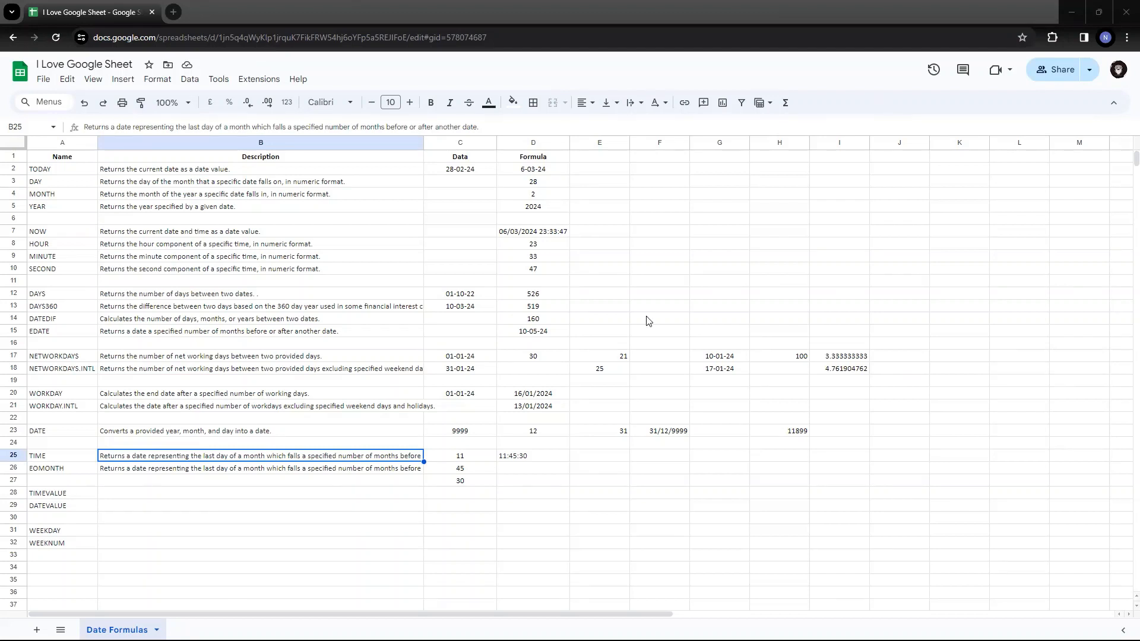
- Replace the TIME description in B25 with "Converts an hour, minute and second into a time."
double_click(404, 460)
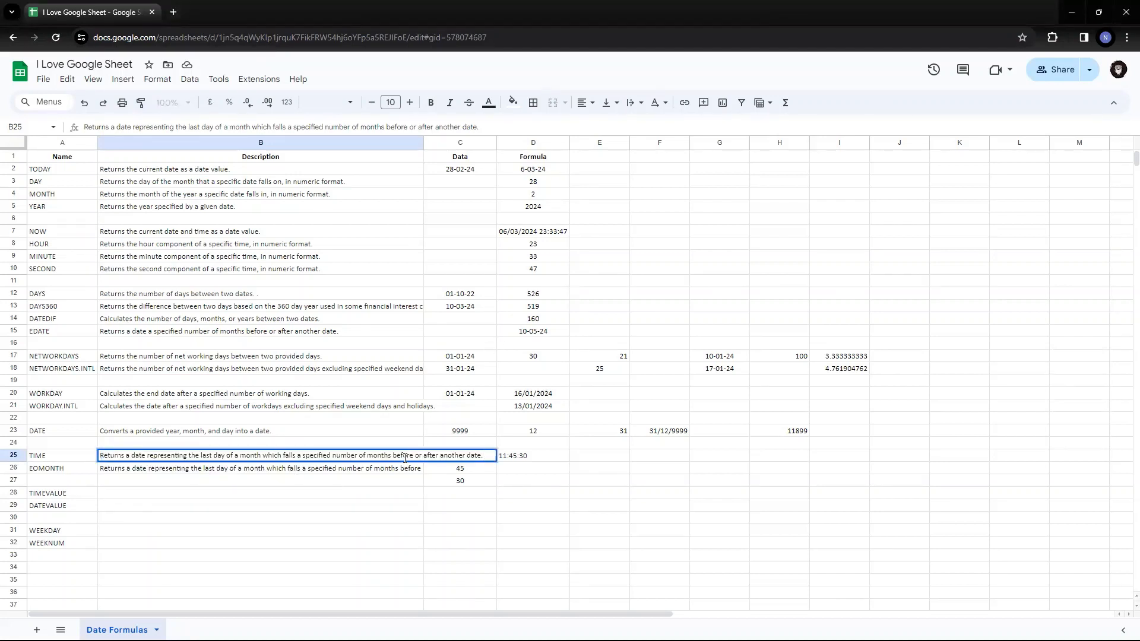
key(alt+Tab)
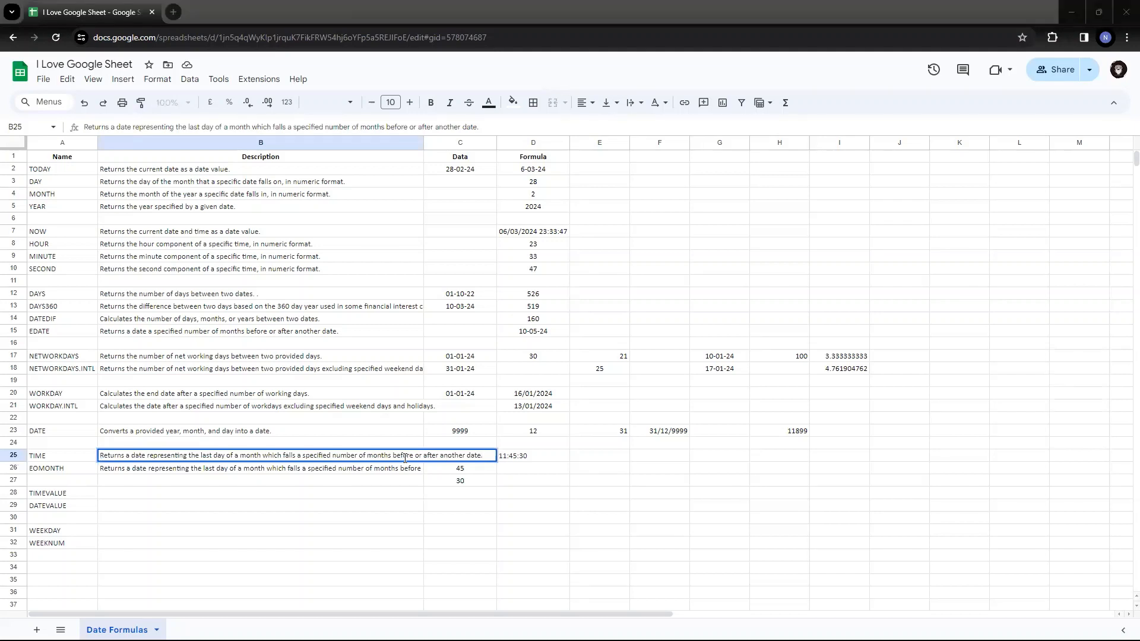
key(alt+Tab)
key(ctrl+a)
key(ctrl+v)
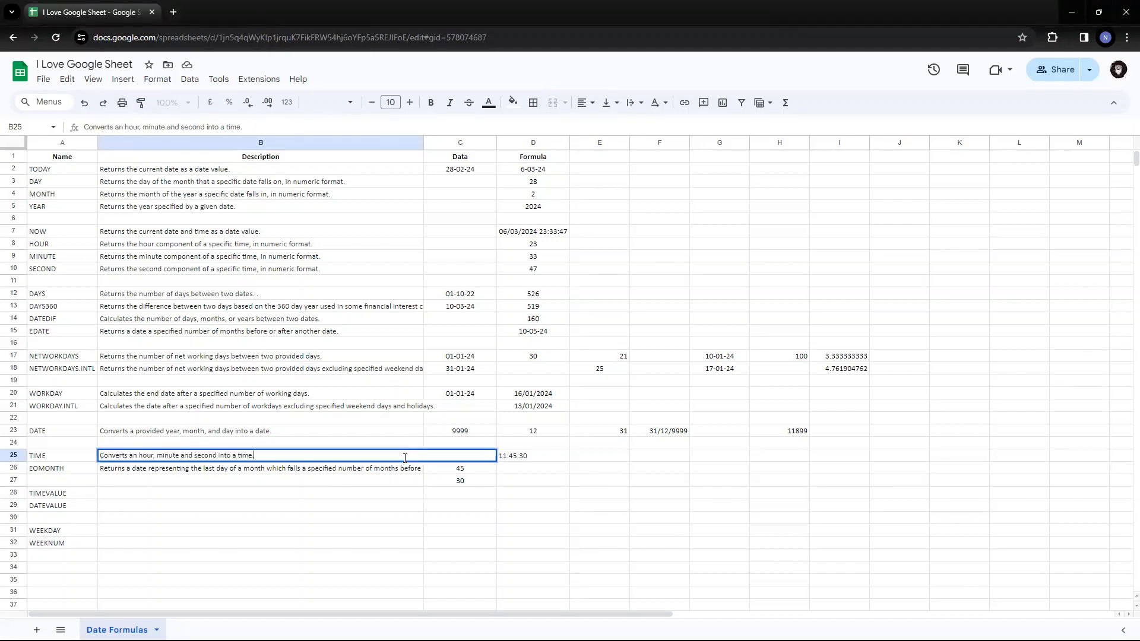
key(Return)
click(405, 458)
key(Left)
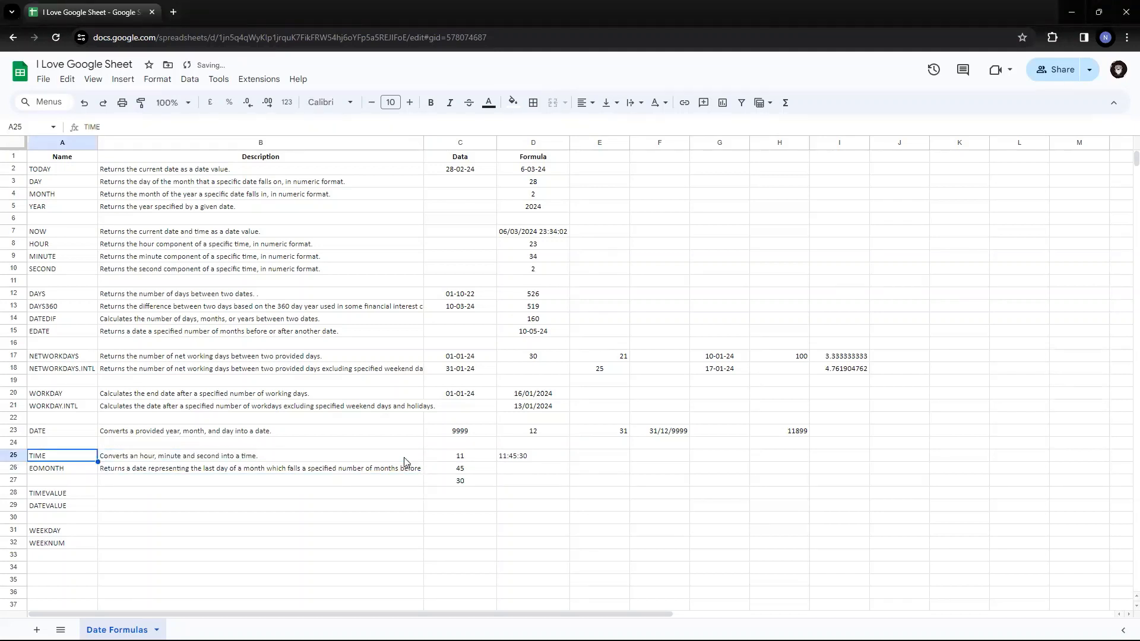
key(Right)
key(Right)
key(Left)
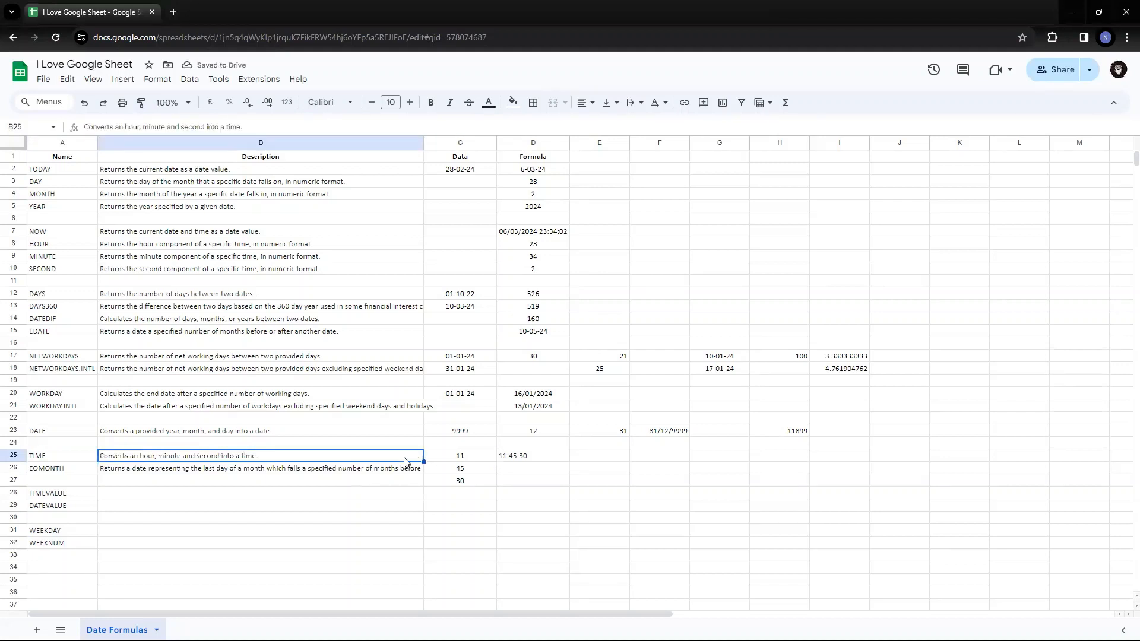
- Enter an EOMONTH formula in D26 with only the date in C13 as its start date: =eomonth(C13)
key(Down)
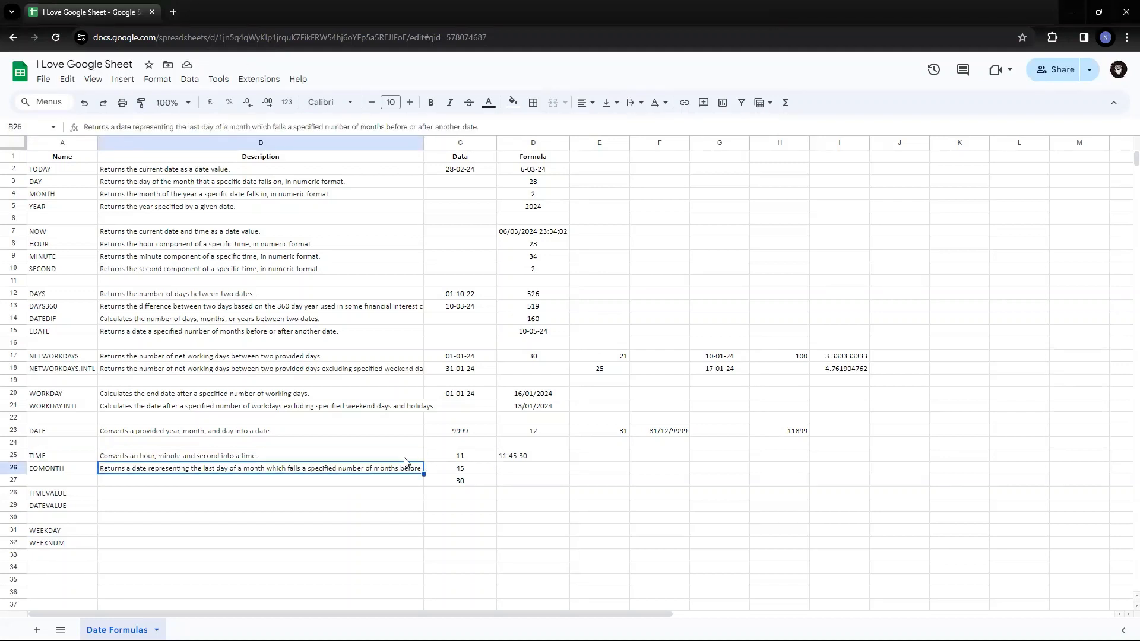
key(Right)
key(Right)
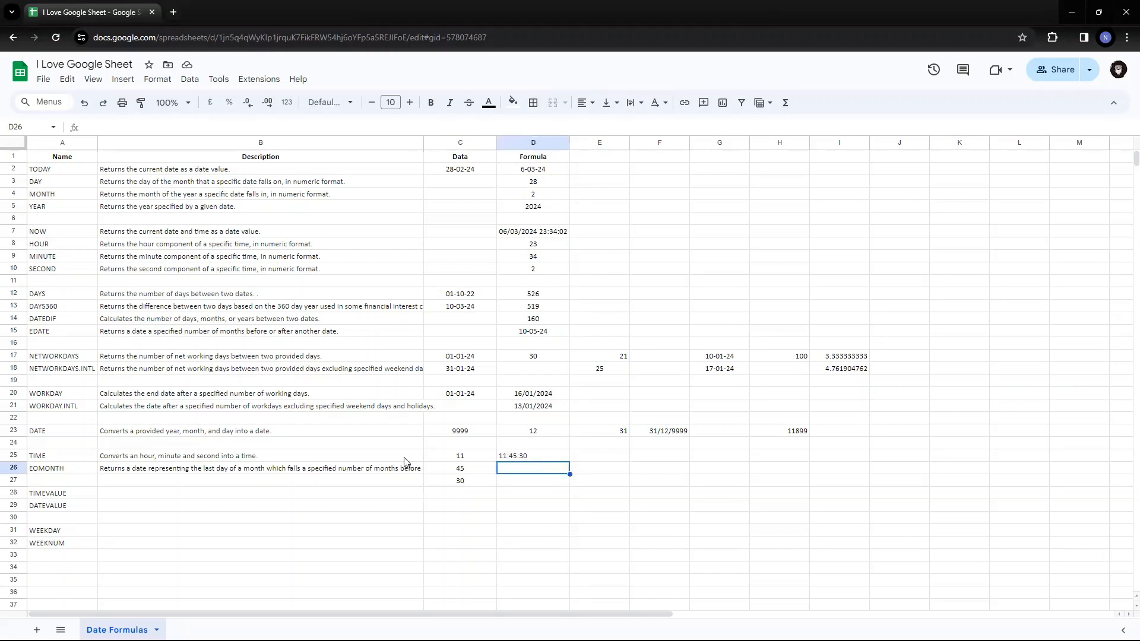
text(=eomonth)
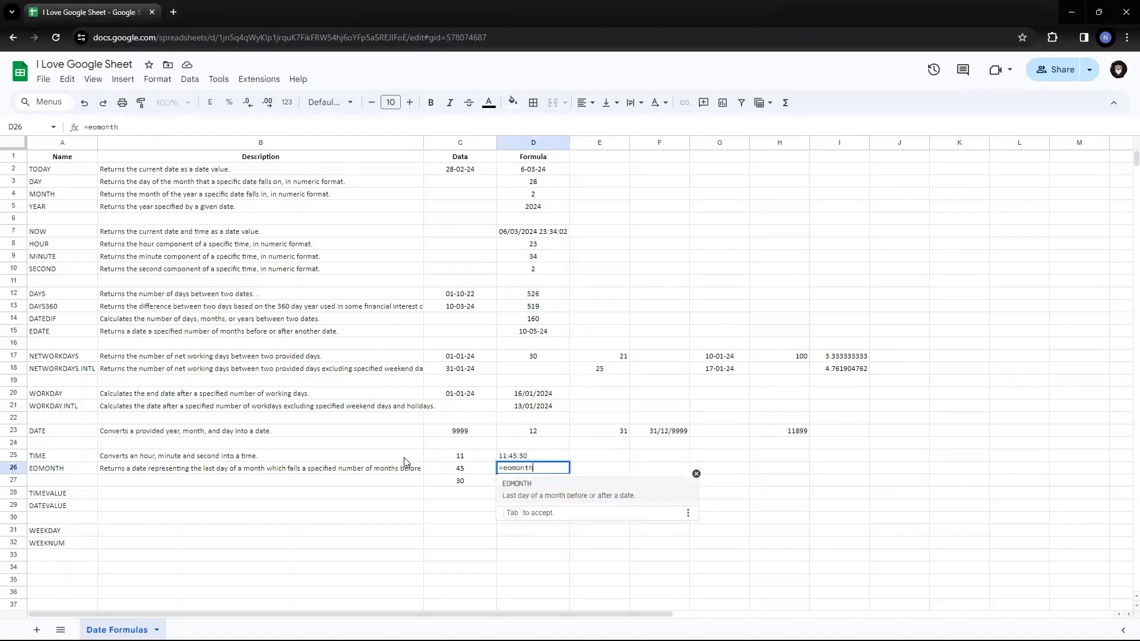
text(()
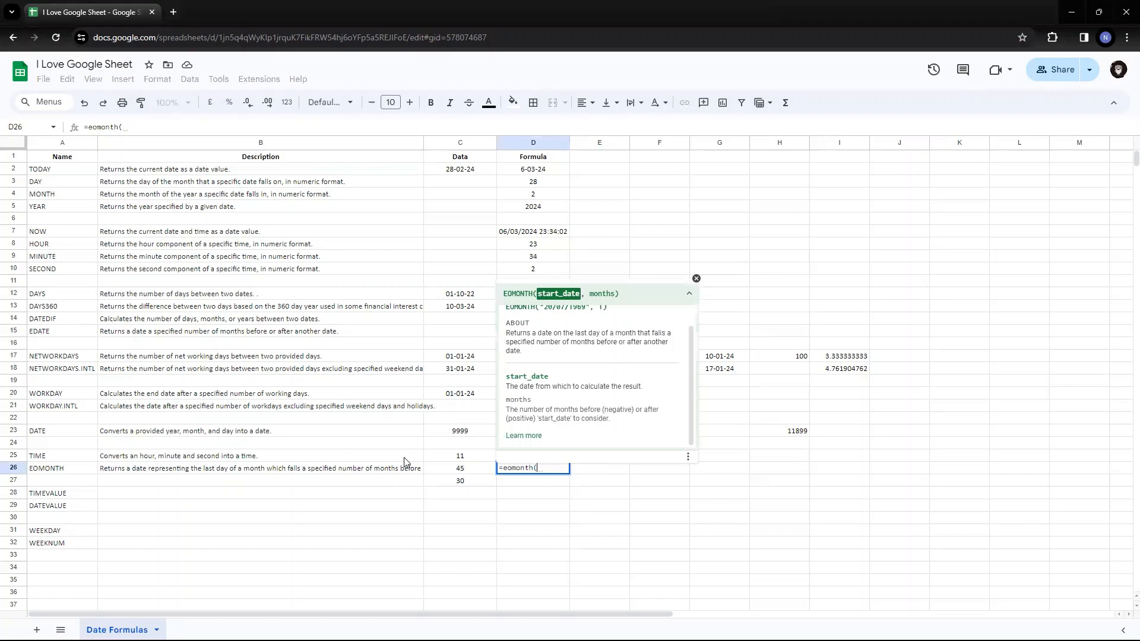
click(464, 312)
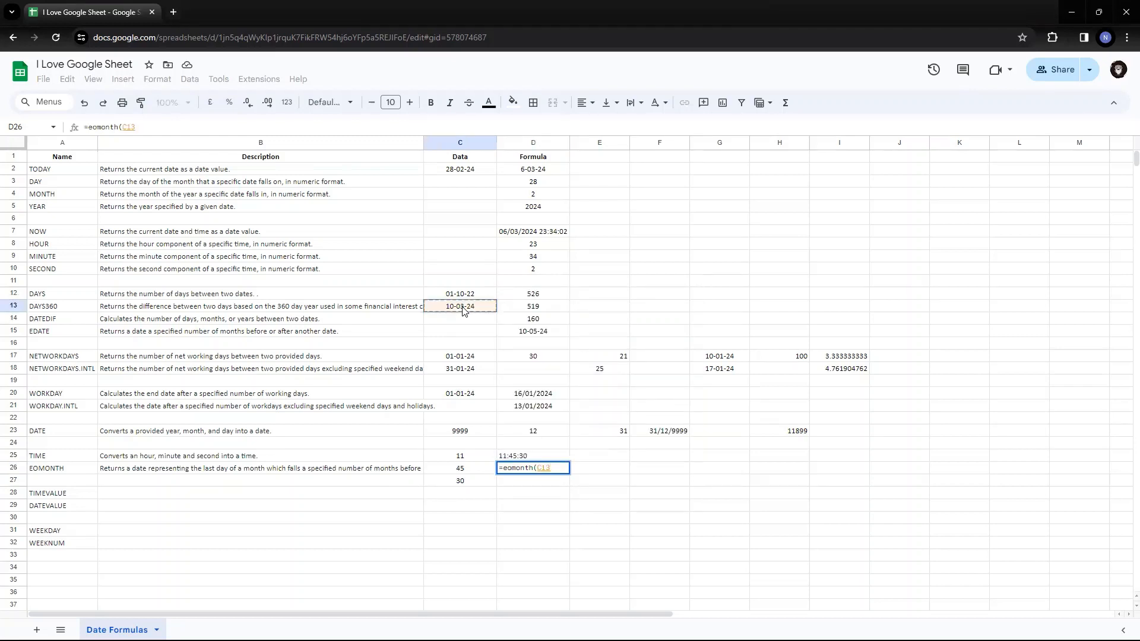
text())
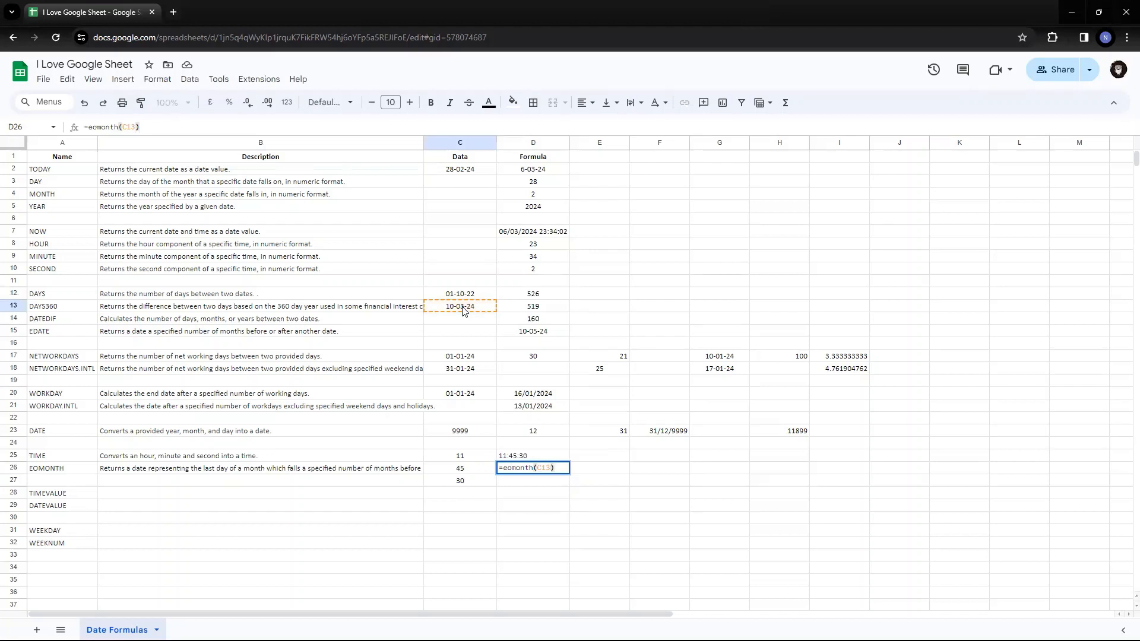
key(Return)
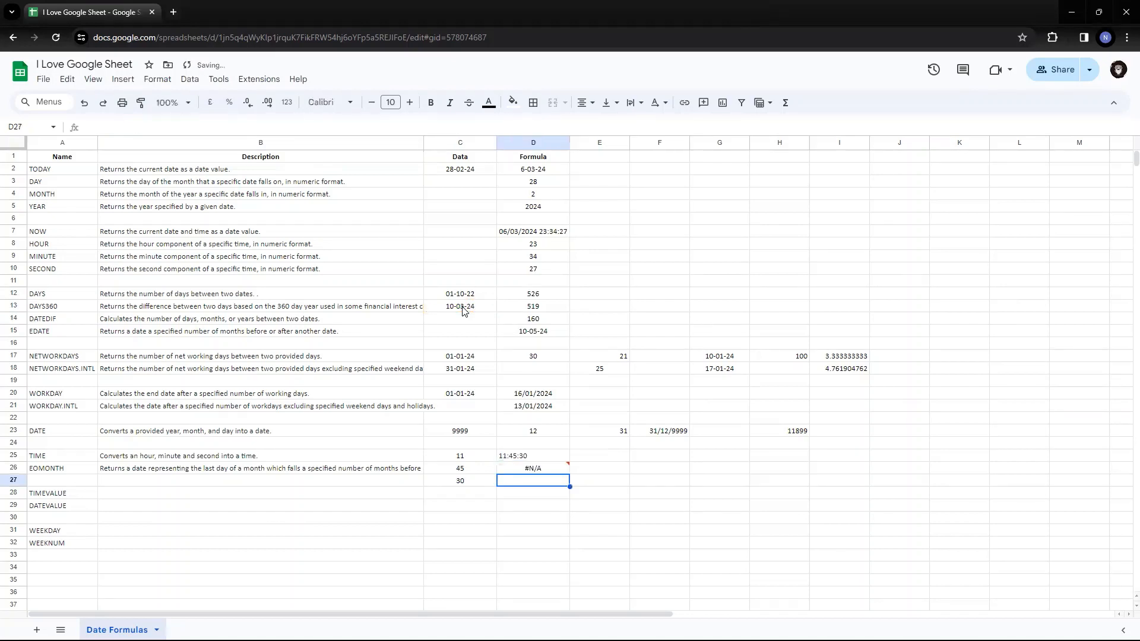
- Add a months argument of 1 to the EOMONTH formula in D26, making it =eomonth(C13,1)
key(Up)
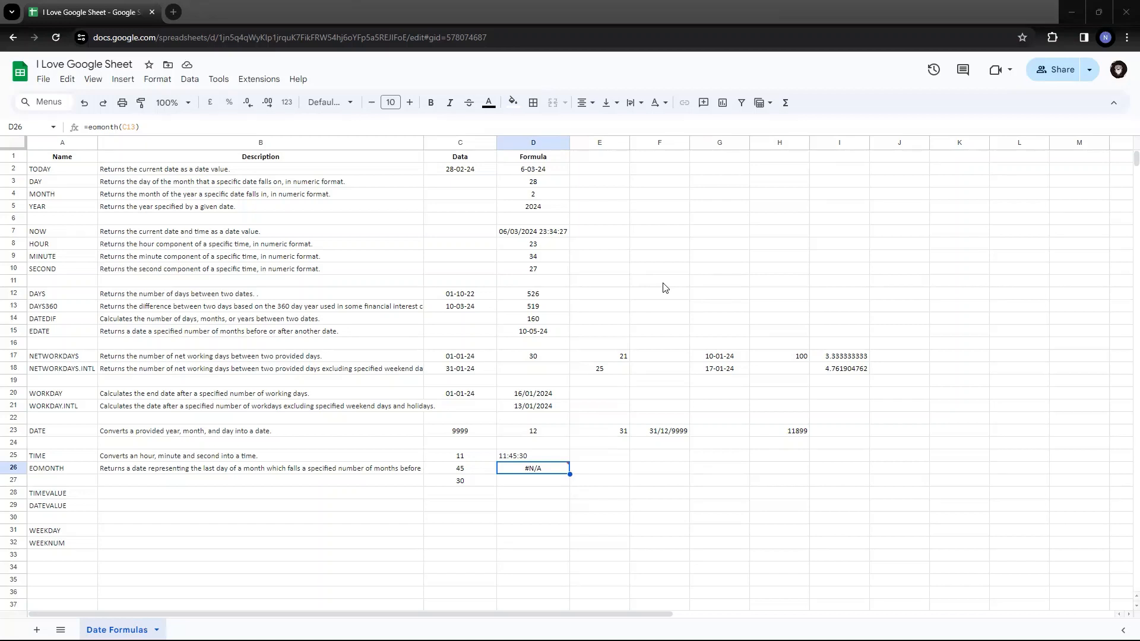
key(F2)
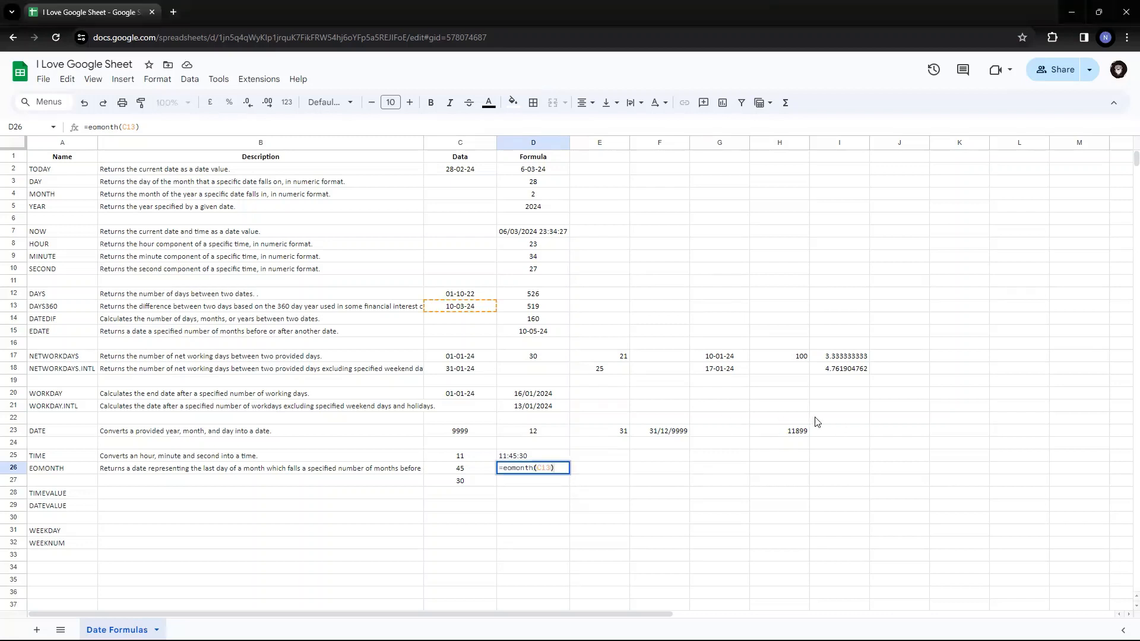
key(Escape)
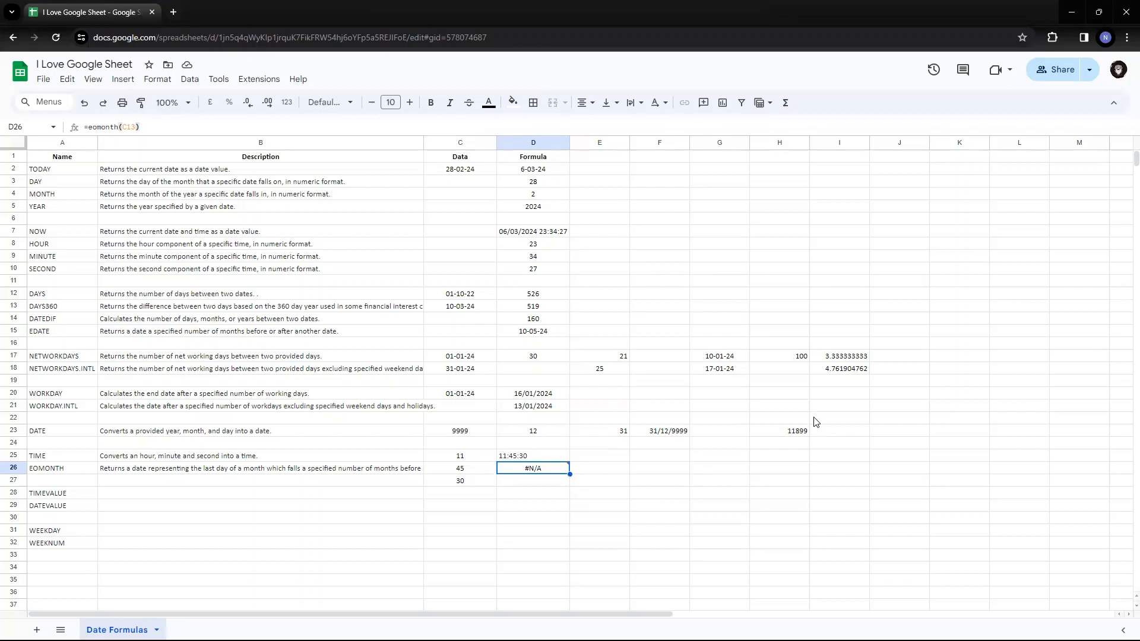
key(F2)
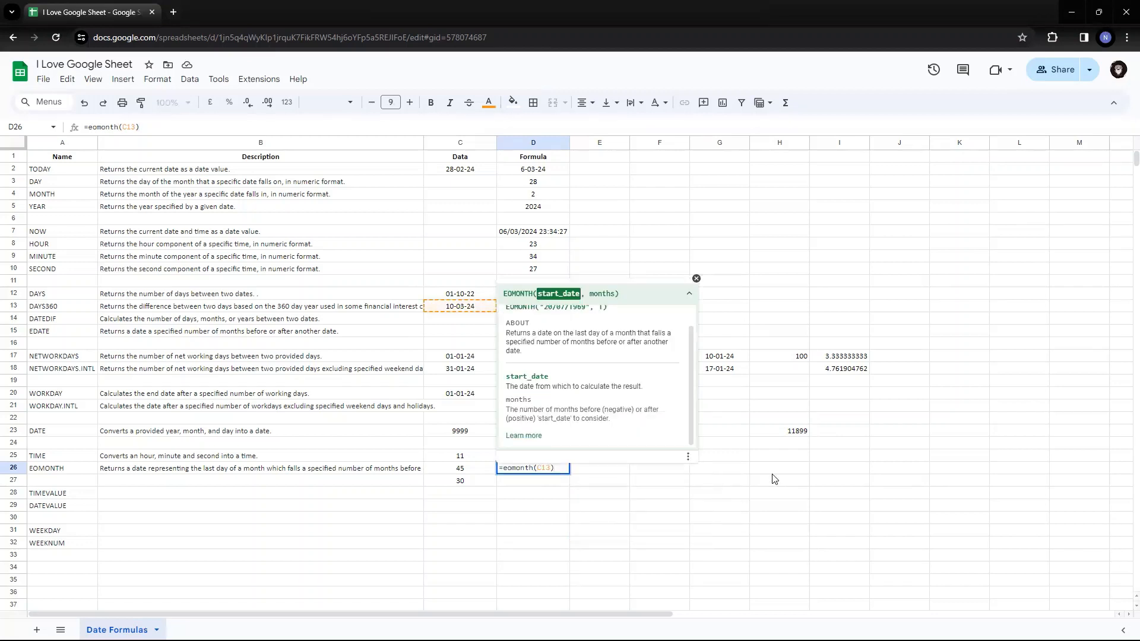
text(,1)
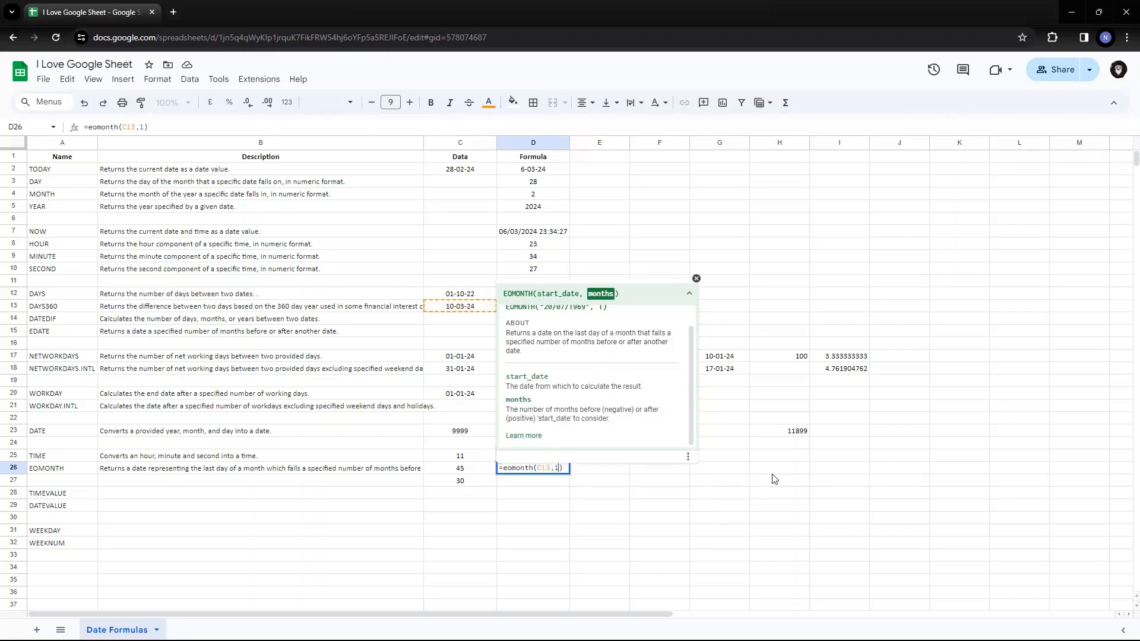
key(Return)
key(Up)
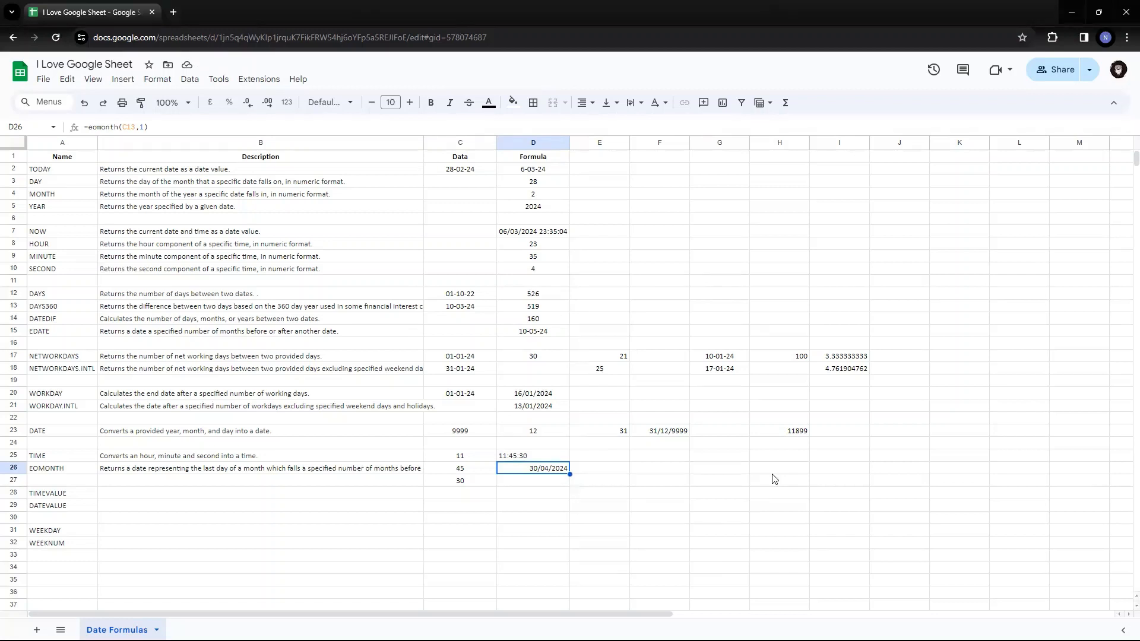
- Change the months argument of the EOMONTH formula in D26 to 0
key(F2)
key(Left)
key(BackSpace)
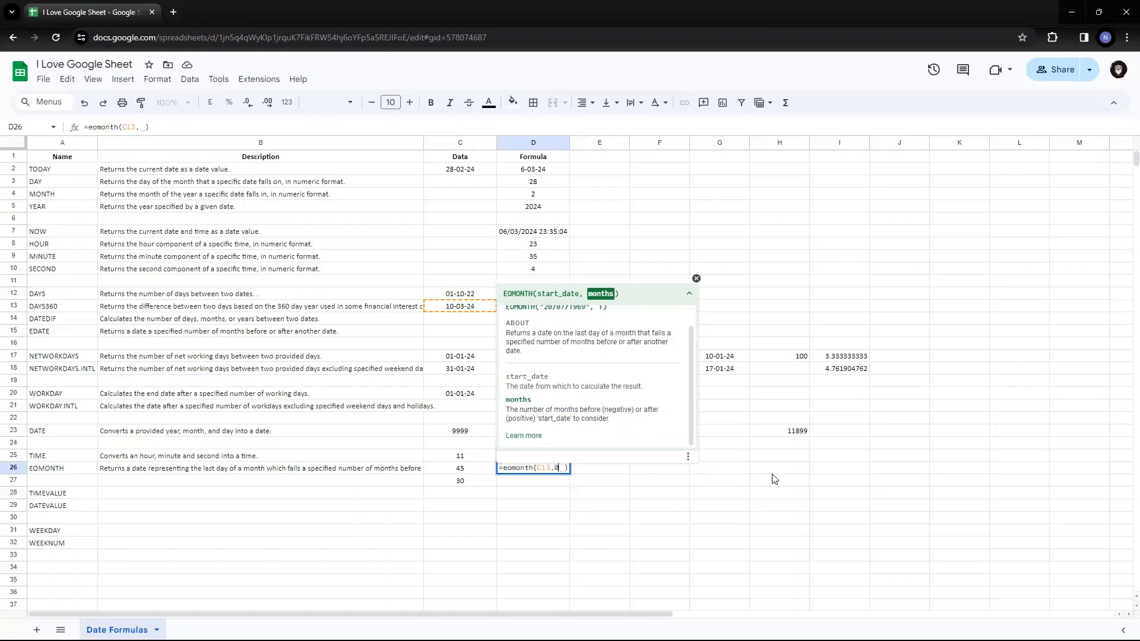
text(0)
key(Return)
key(Up)
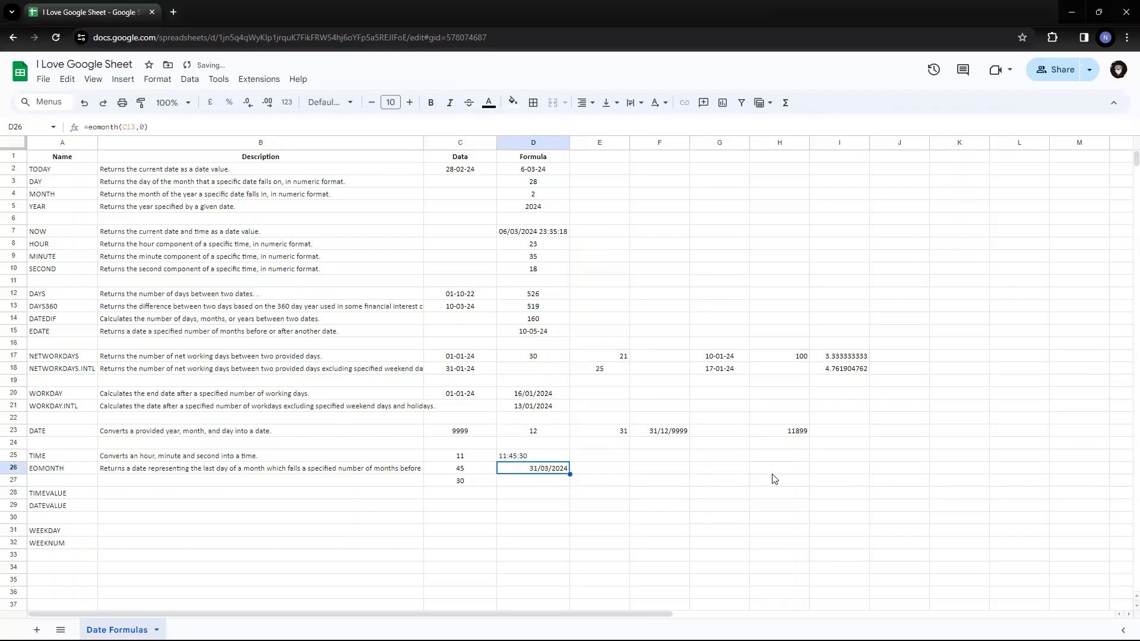
- Set the months argument of the EOMONTH formula in D26 back to 1
key(F2)
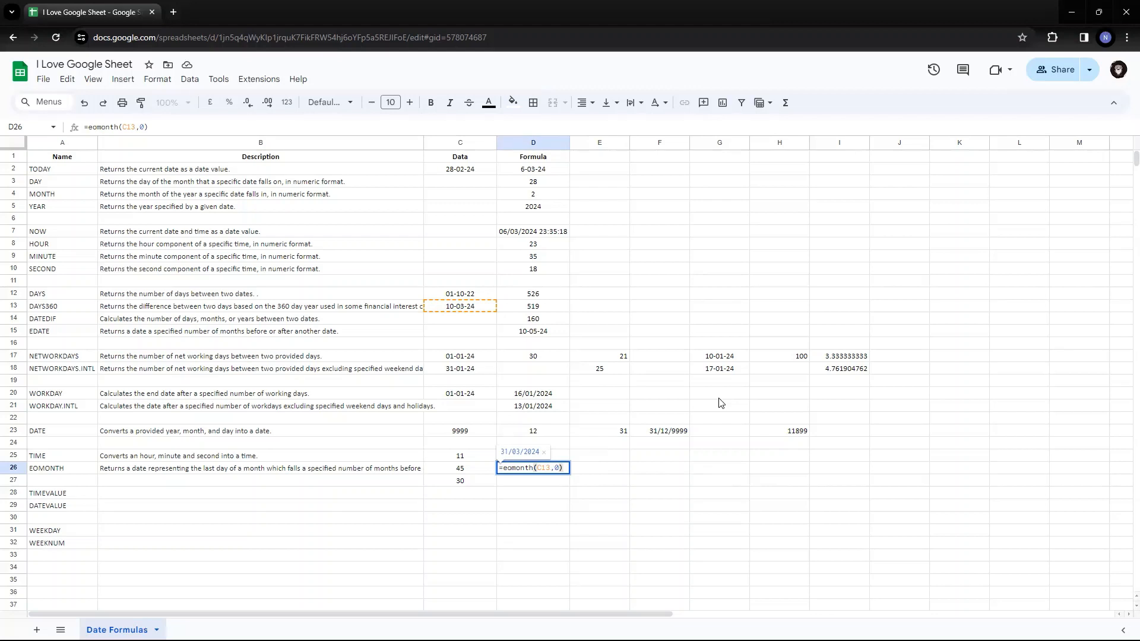
key(BackSpace)
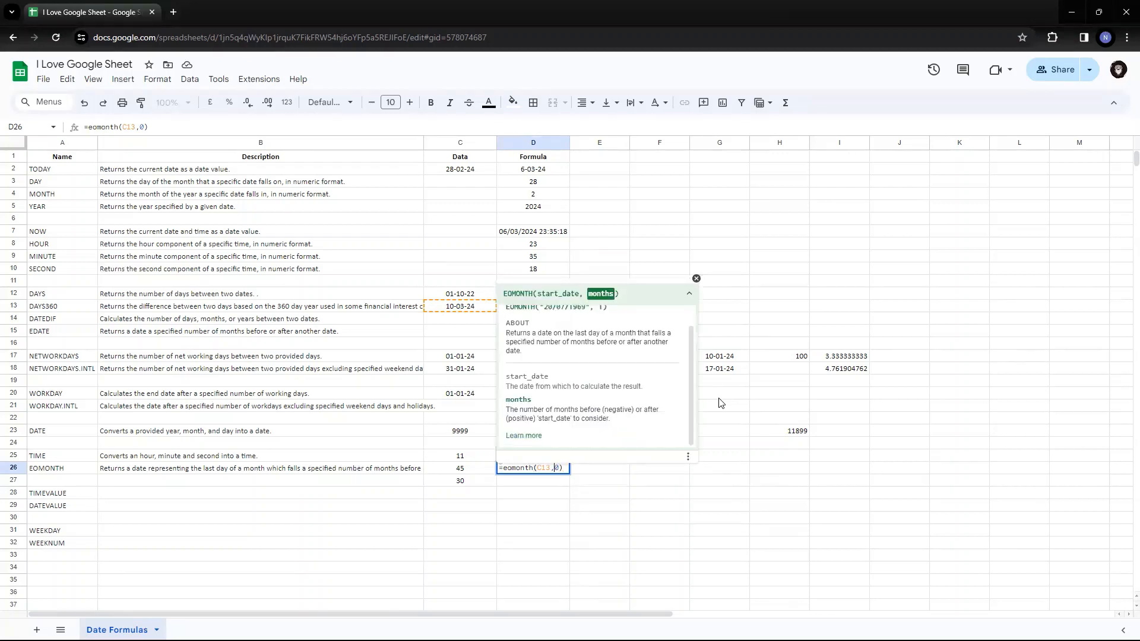
text(1)
key(Return)
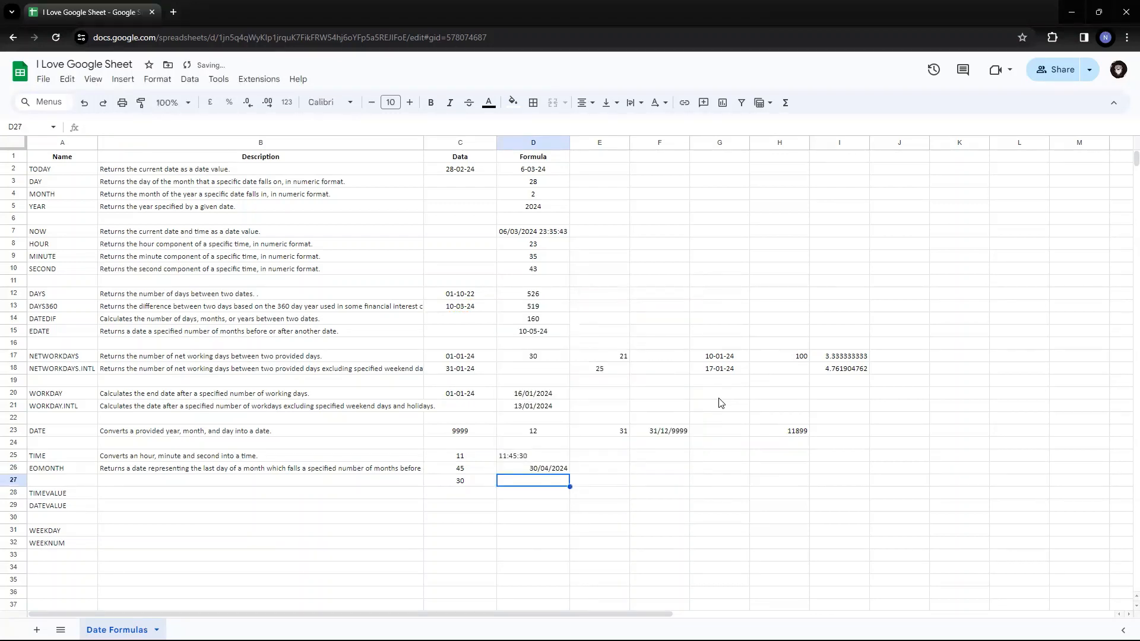
- Raise the months argument of the EOMONTH formula in D26 to 2
key(Up)
key(Return)
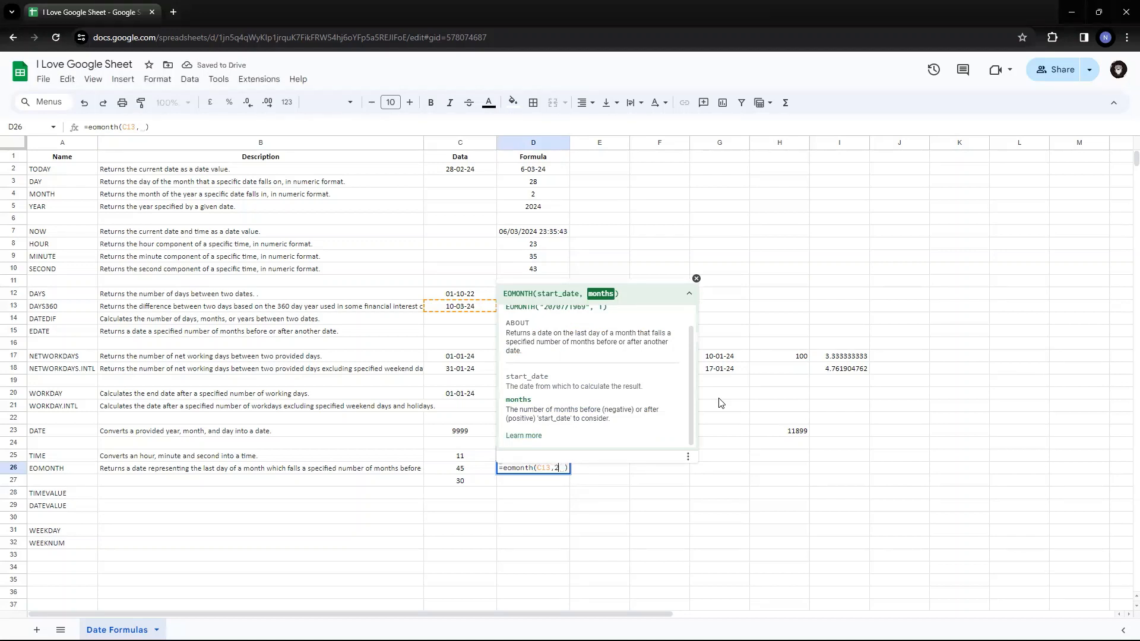
key(Return)
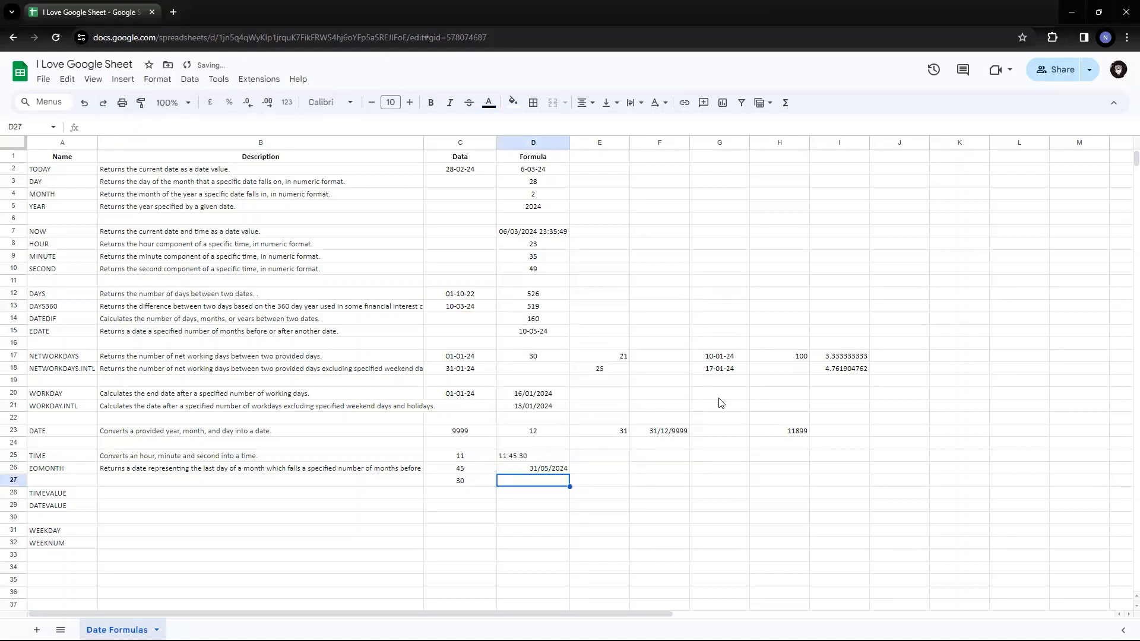
- Make the EOMONTH formula in D26 look one month back by setting its months argument to -1
key(Up)
key(Return)
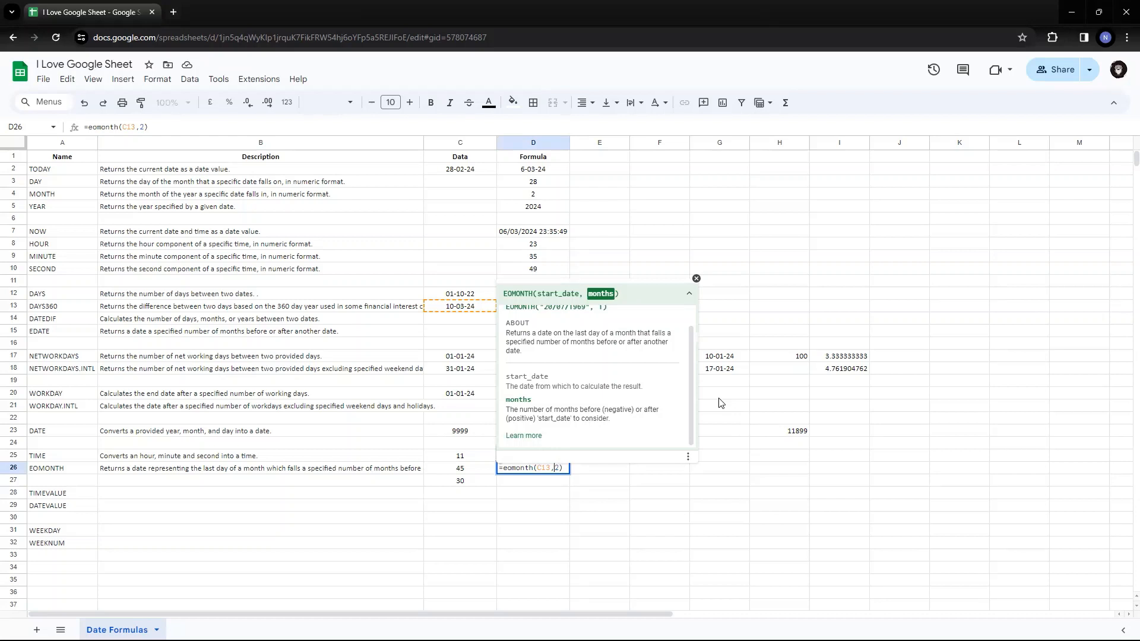
key(Delete)
text(-1)
key(Return)
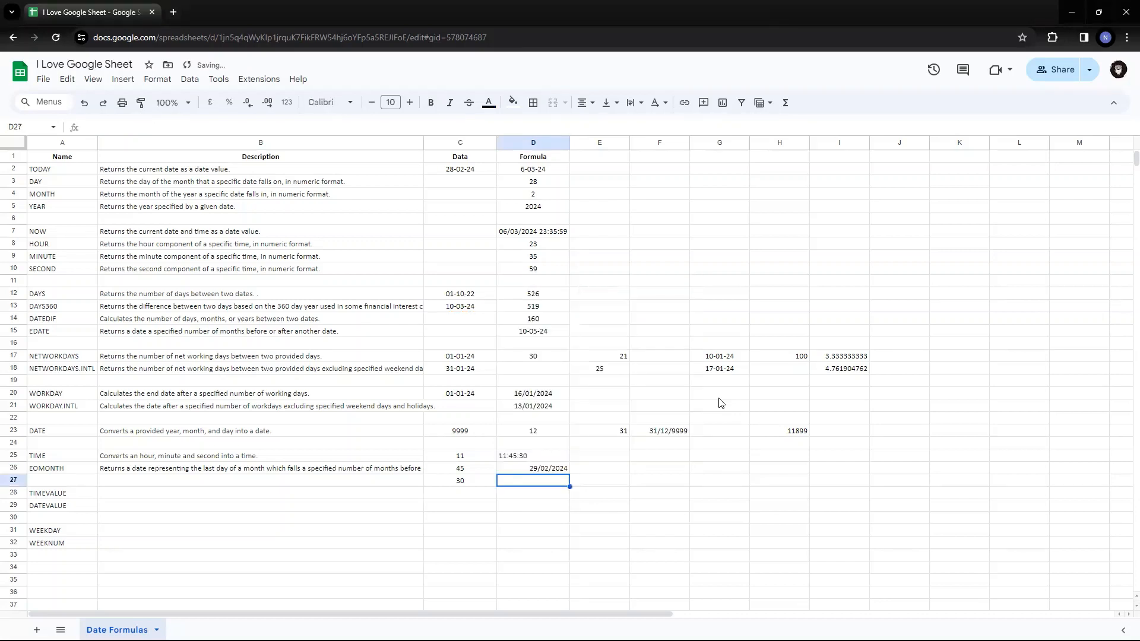
- Set the months argument of the EOMONTH formula in D26 to -2
key(Up)
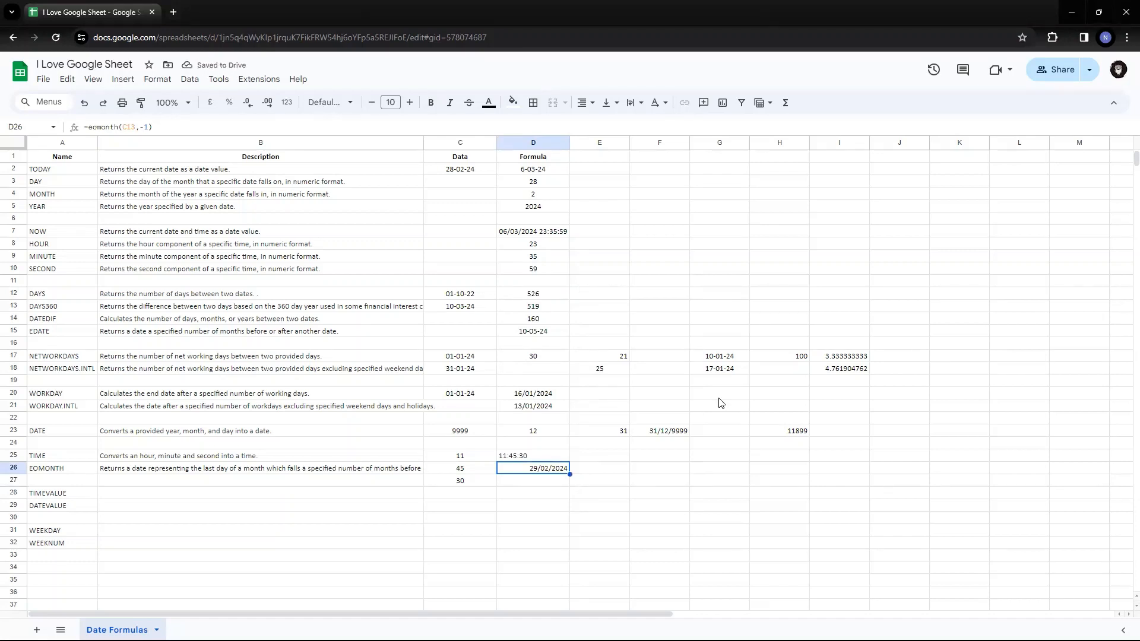
key(Return)
key(Left)
key(BackSpace)
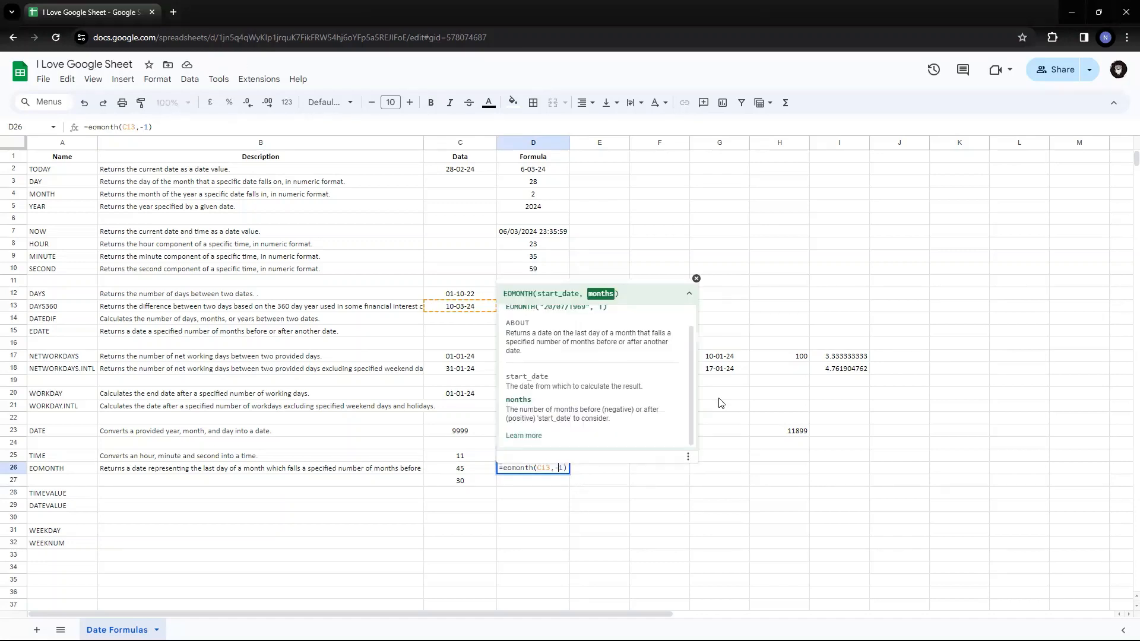
text(2)
key(Return)
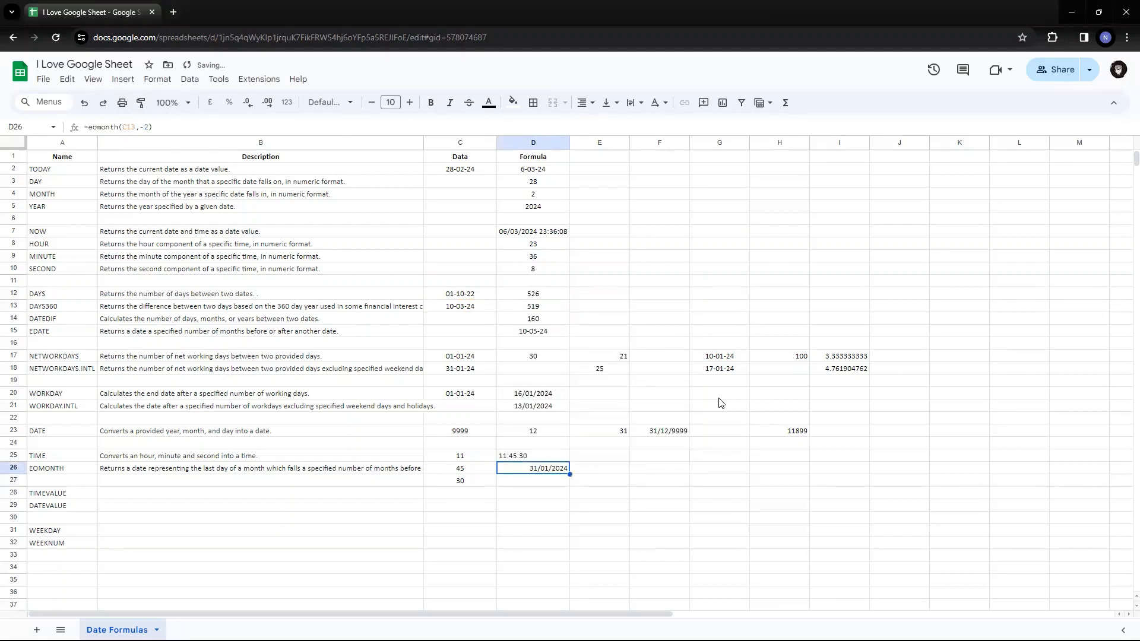
- Review the EOMONTH formula in D26 and the start date cell it references, leaving the formula as is
key(Left)
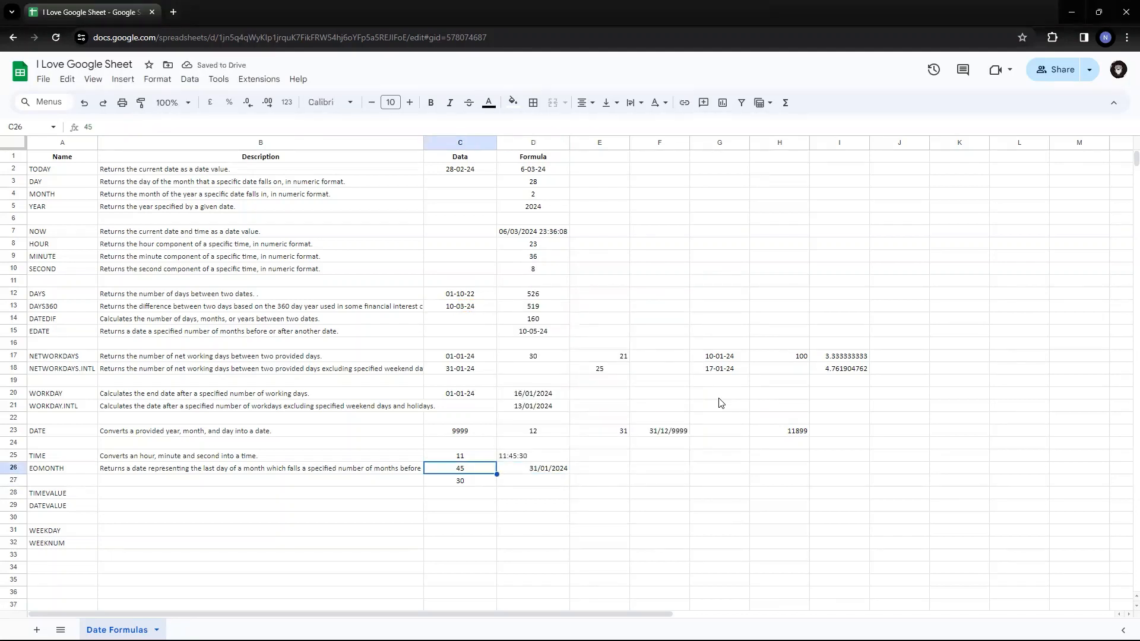
key(Right)
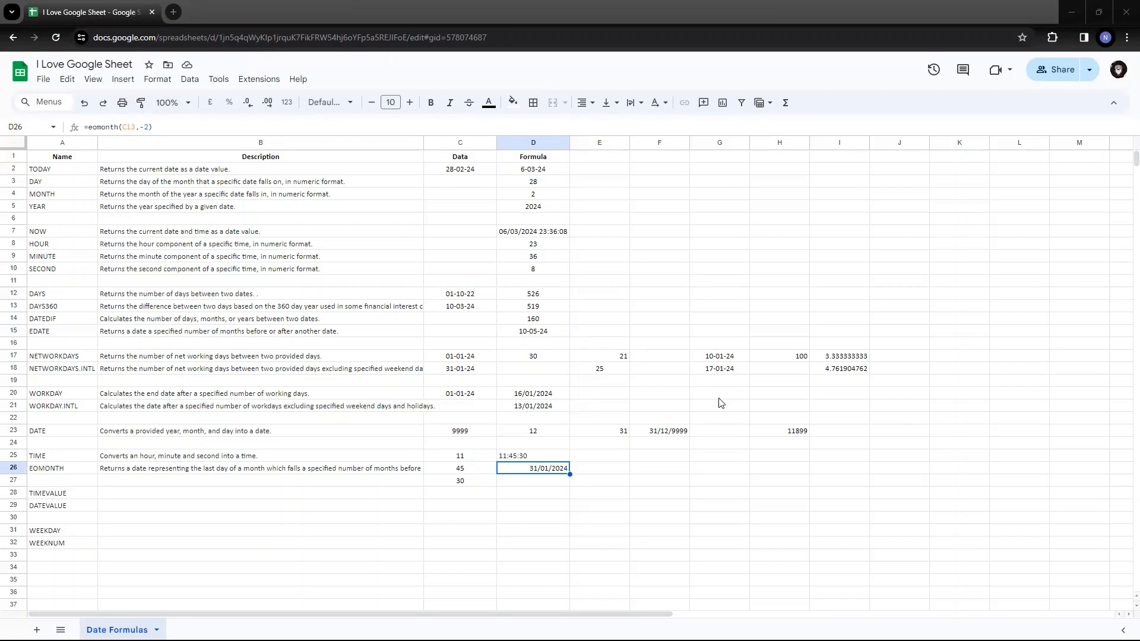
double_click(560, 472)
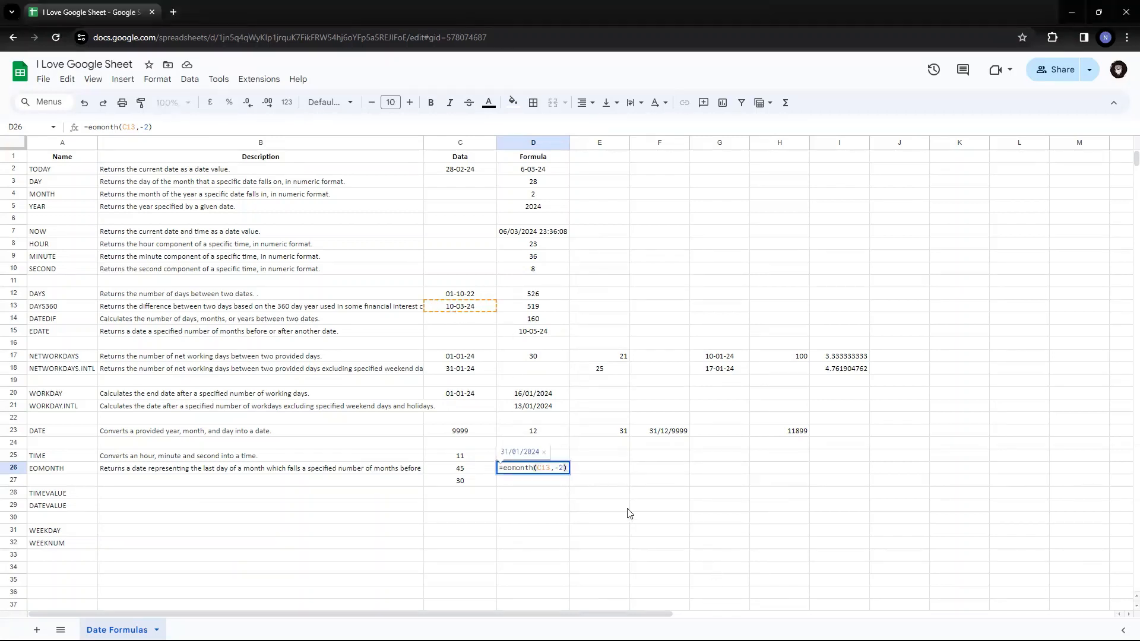
key(Escape)
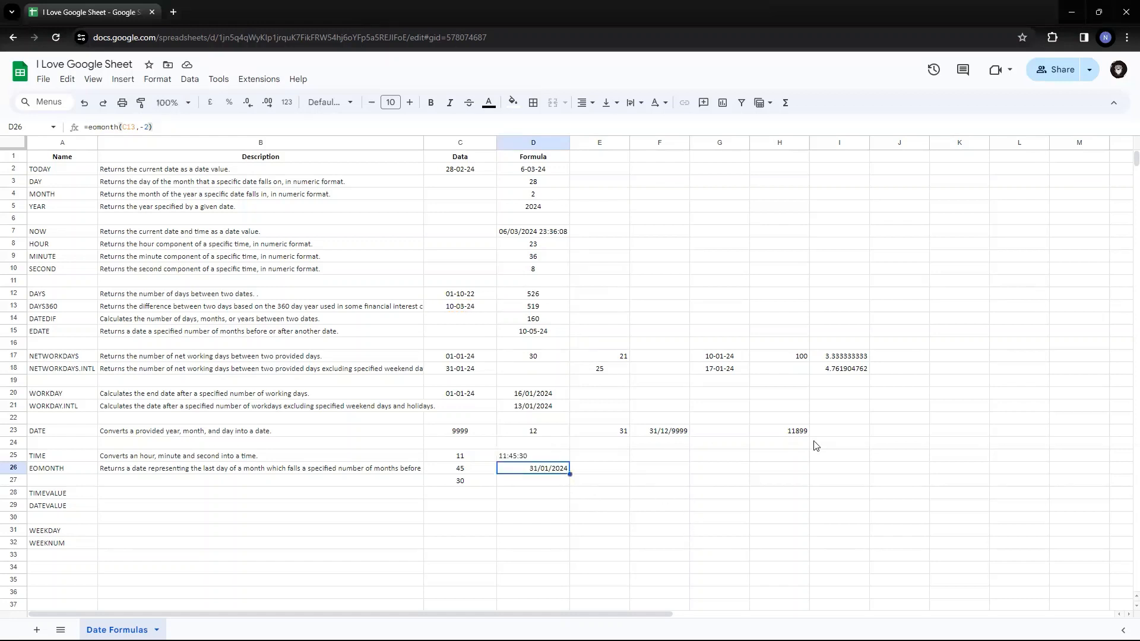